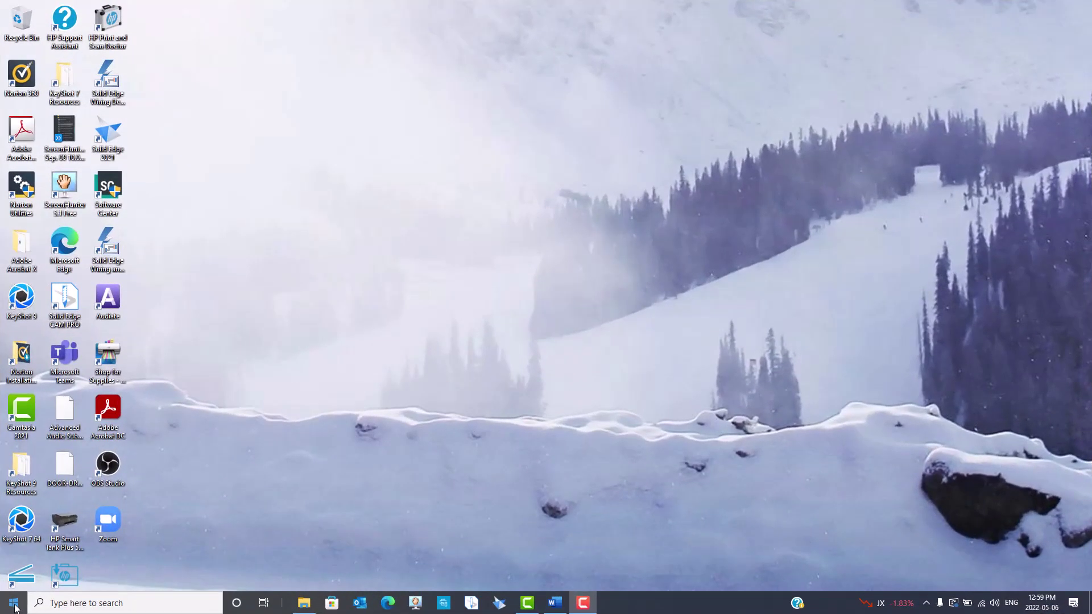
# Step: Launch Solid Edge Electrical Symbol 2021 from the Siemens Solid Edge Wiring Start menu folder
pyautogui.click(14, 606)
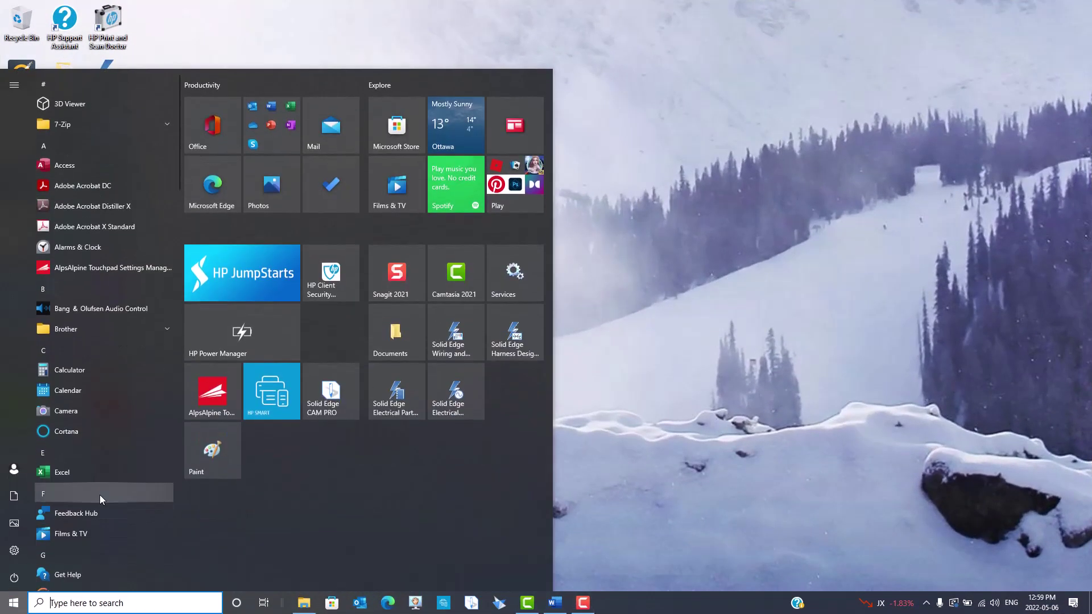
pyautogui.scroll(-20, 100, 493)
pyautogui.scroll(-4, 104, 489)
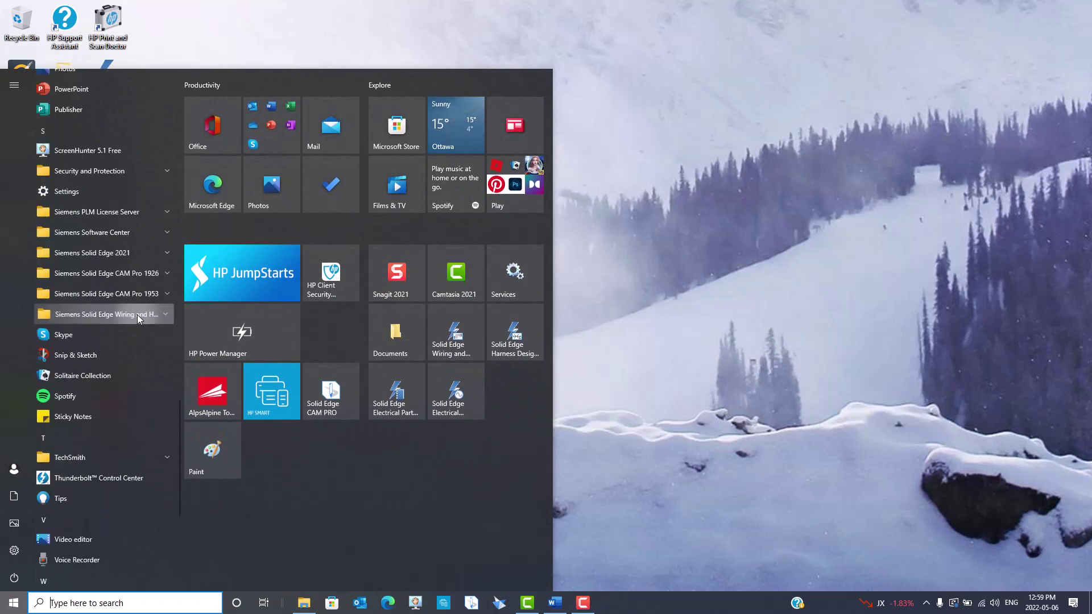
pyautogui.click(138, 315)
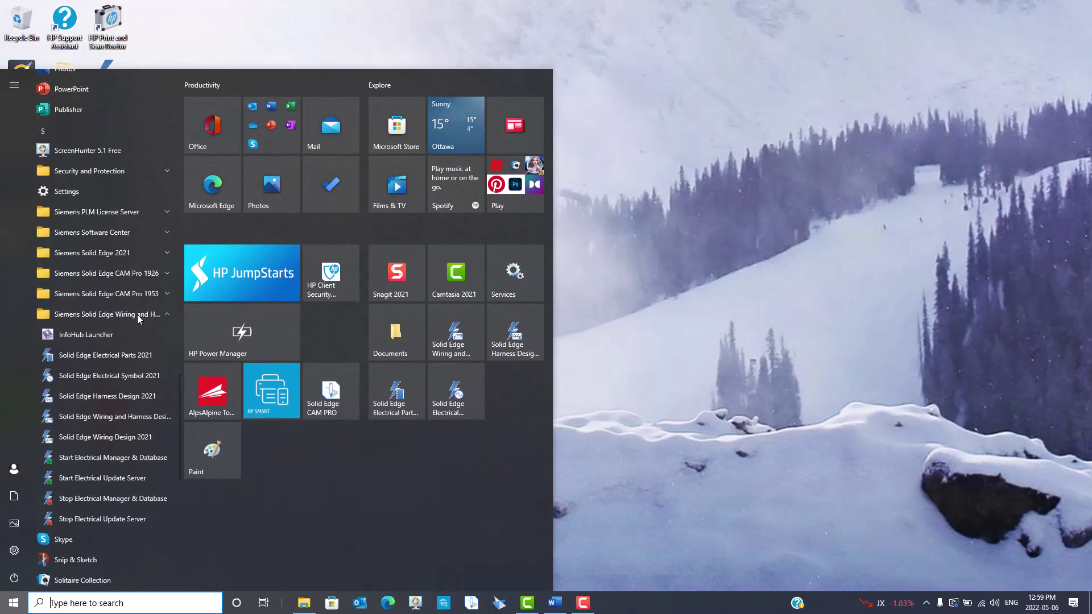
pyautogui.click(126, 374)
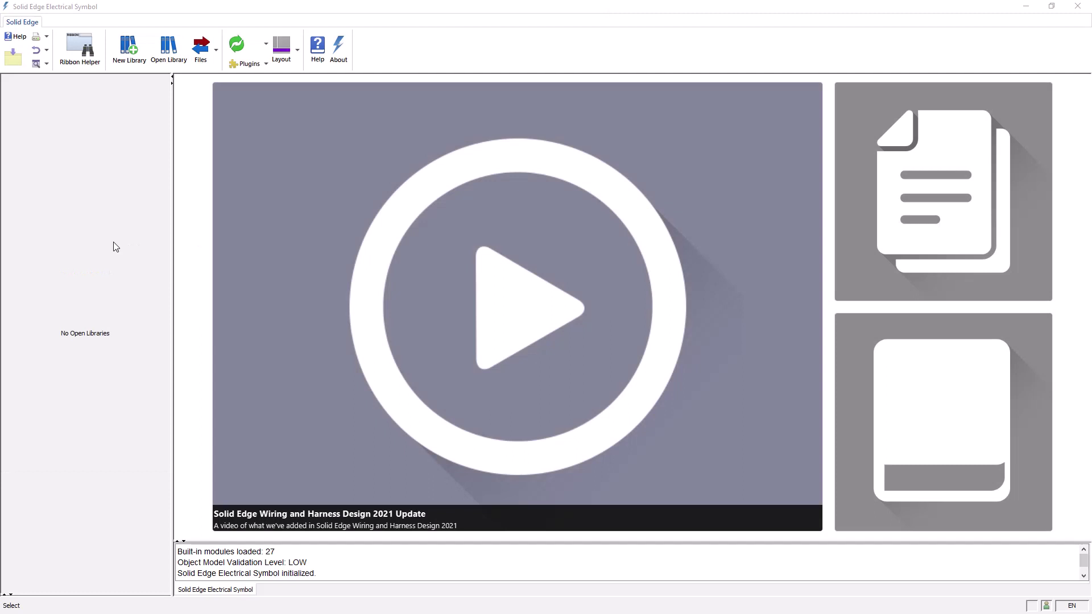
# Step: Open the Quick Start - Electrical symbol library
pyautogui.click(170, 49)
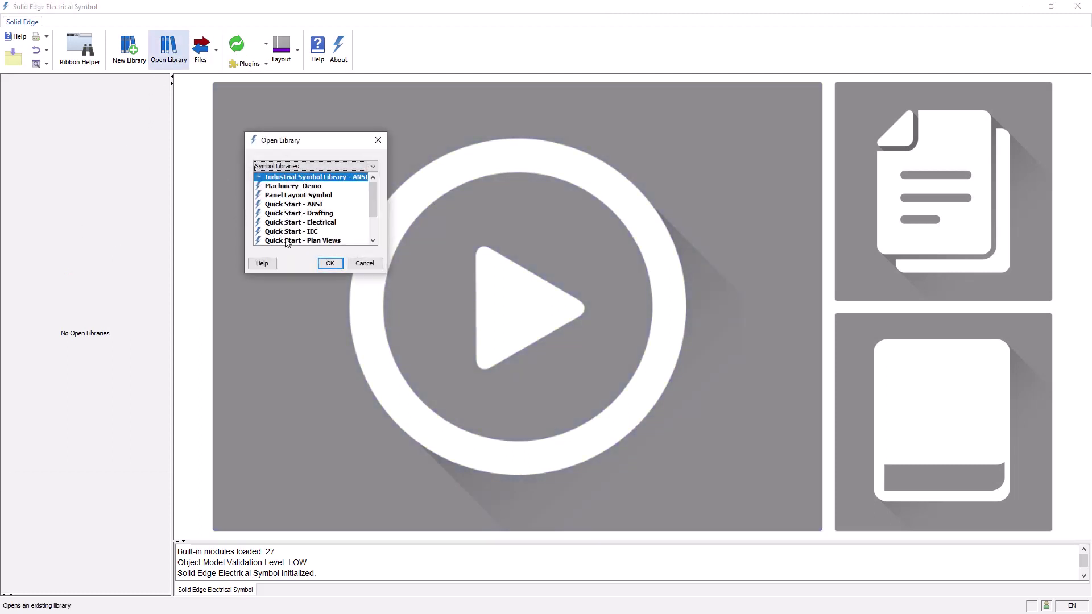
pyautogui.click(320, 223)
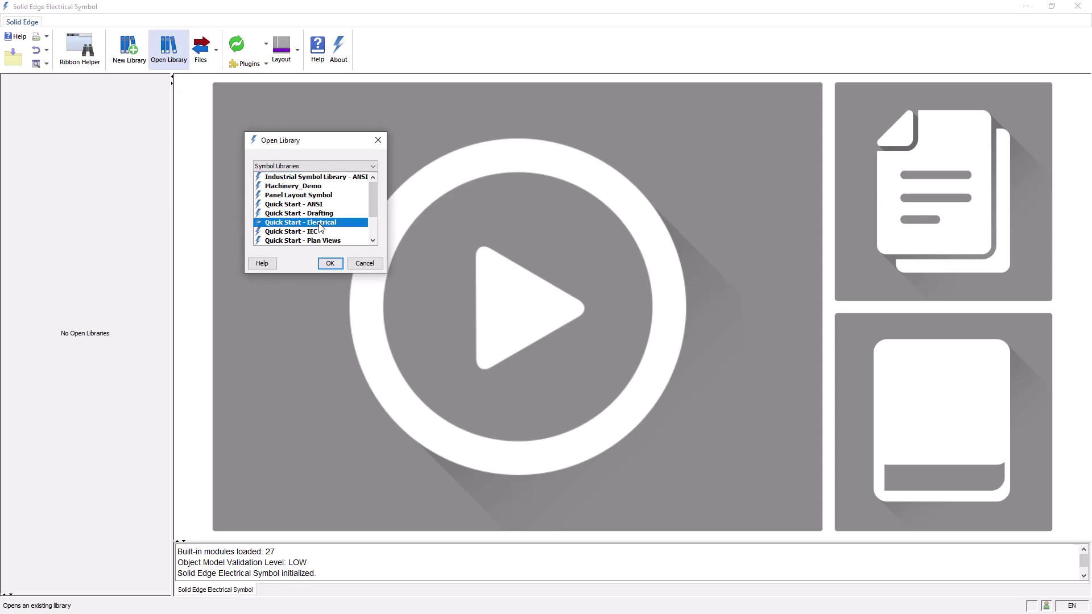
pyautogui.click(331, 264)
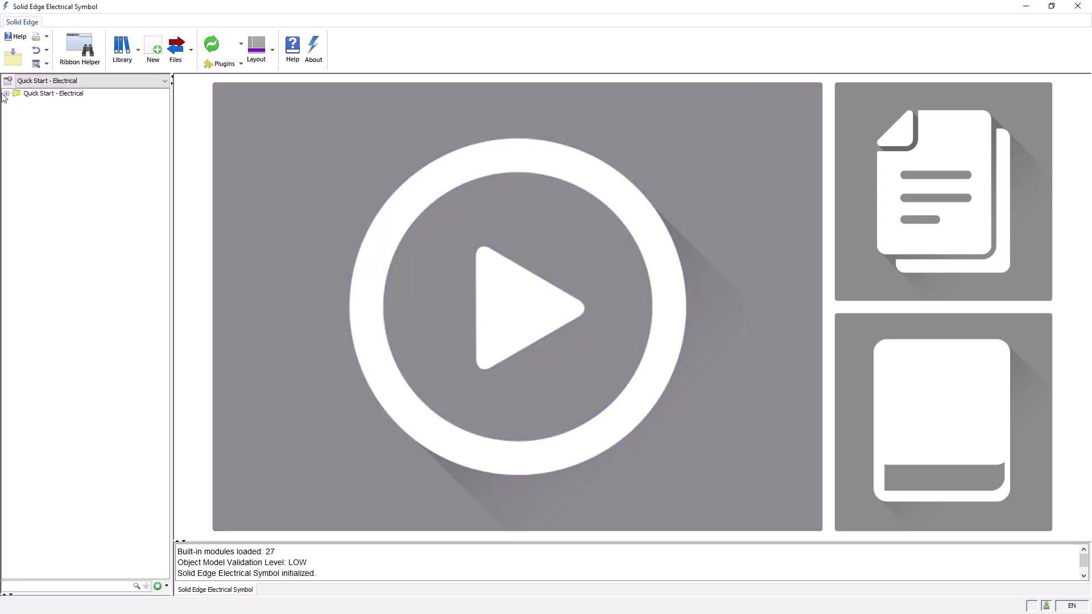
# Step: Display the active speaker symbol from the Acoustic Devices category
pyautogui.click(6, 94)
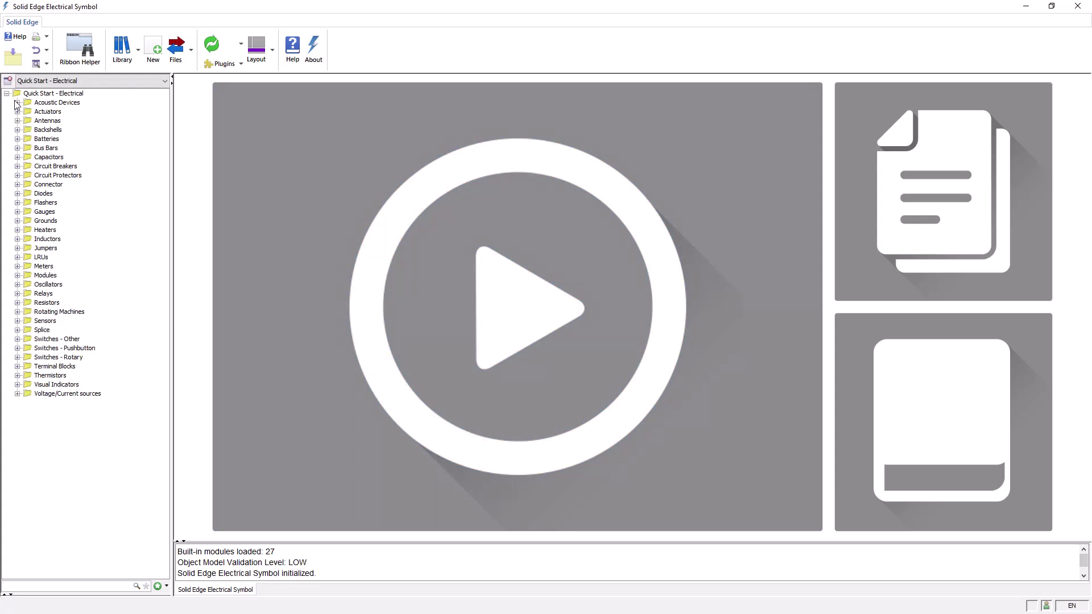
pyautogui.click(17, 103)
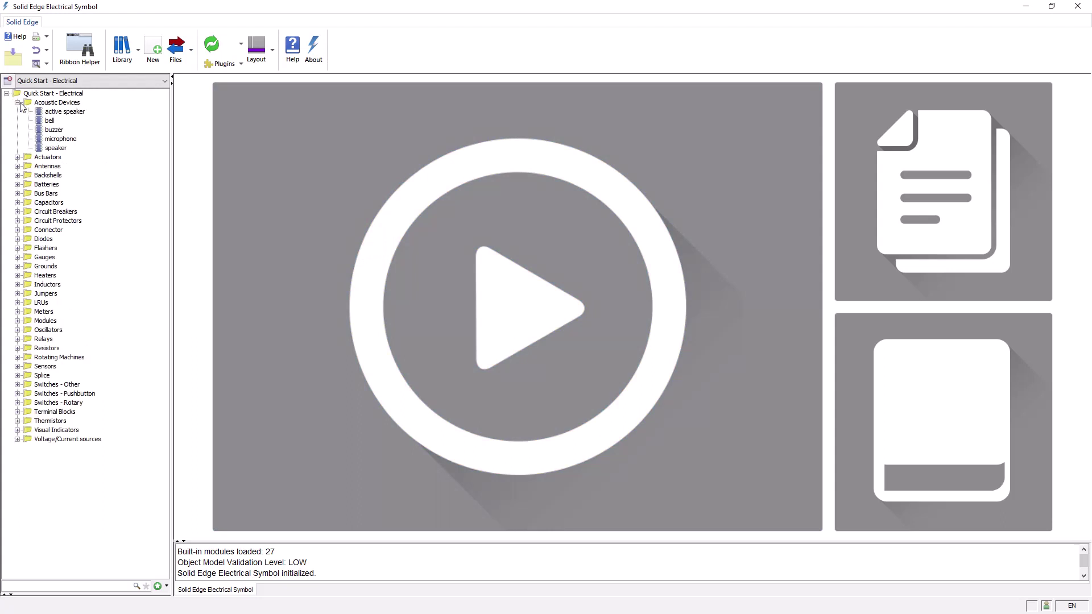
pyautogui.doubleClick(75, 116)
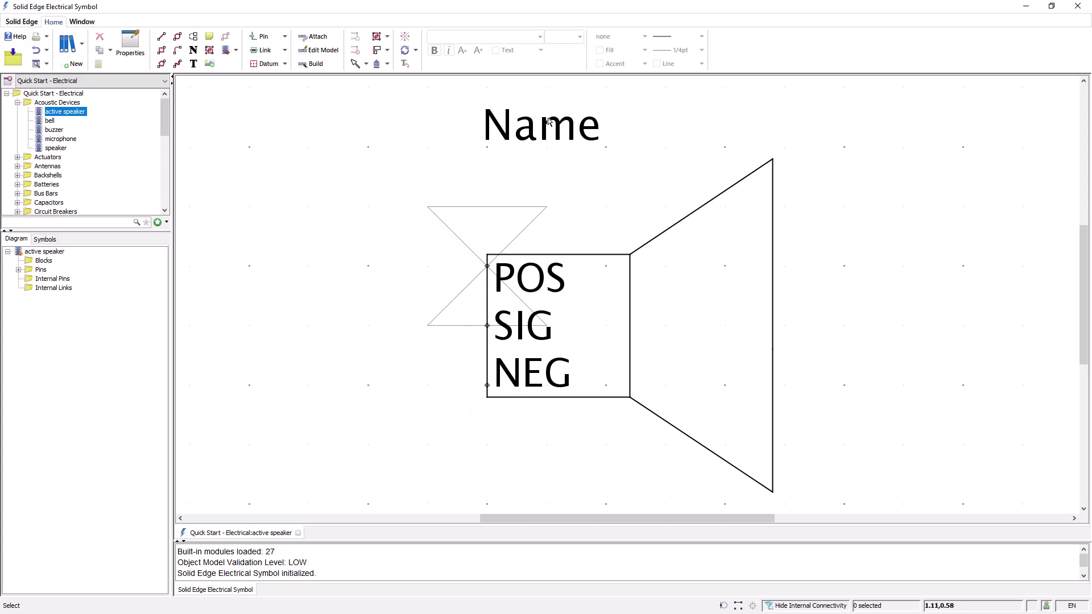
# Step: Open the Quick Start - Drafting symbol library
pyautogui.click(60, 41)
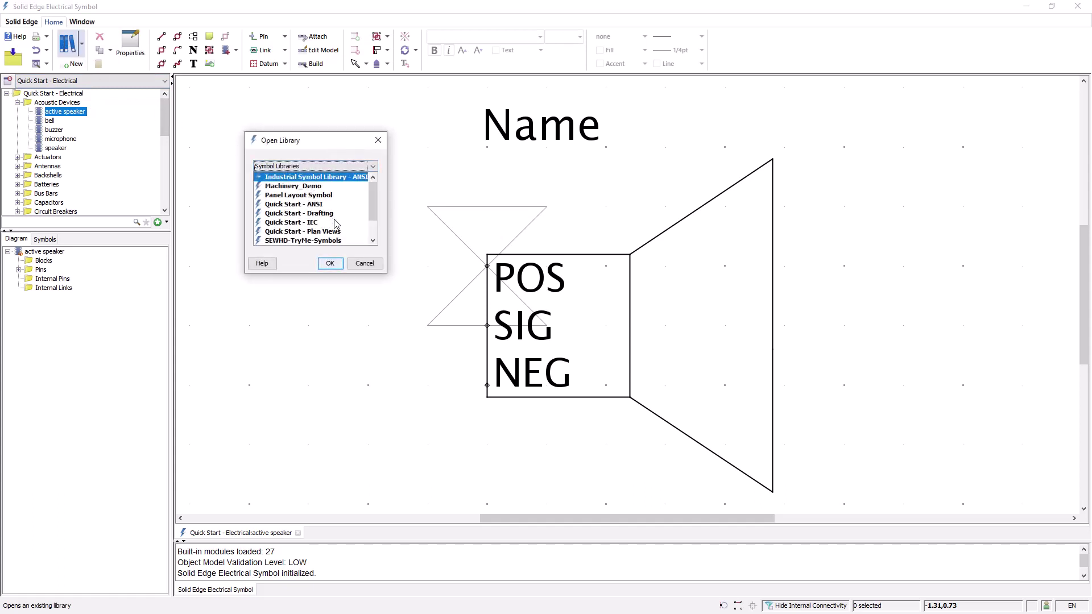
pyautogui.click(332, 215)
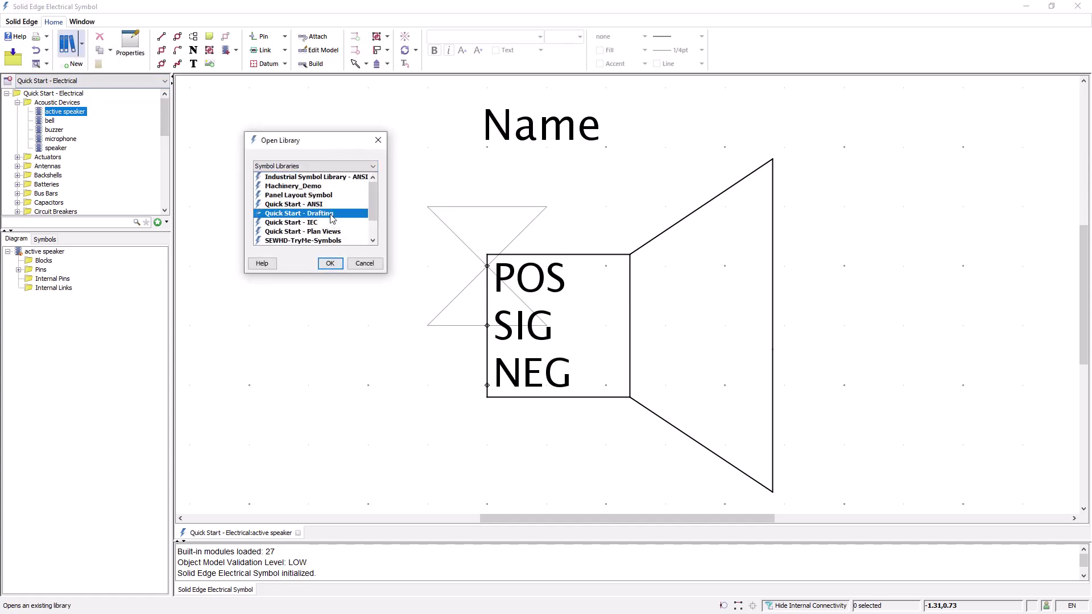
pyautogui.click(330, 264)
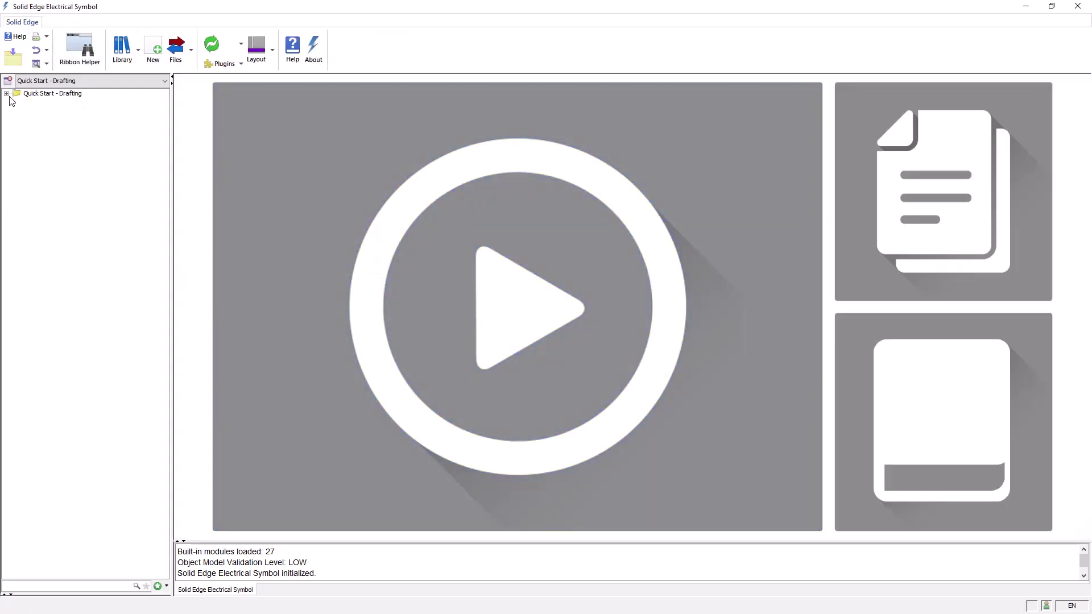
# Step: Display the C-60718 connector symbol from the Connectors folder
pyautogui.click(7, 94)
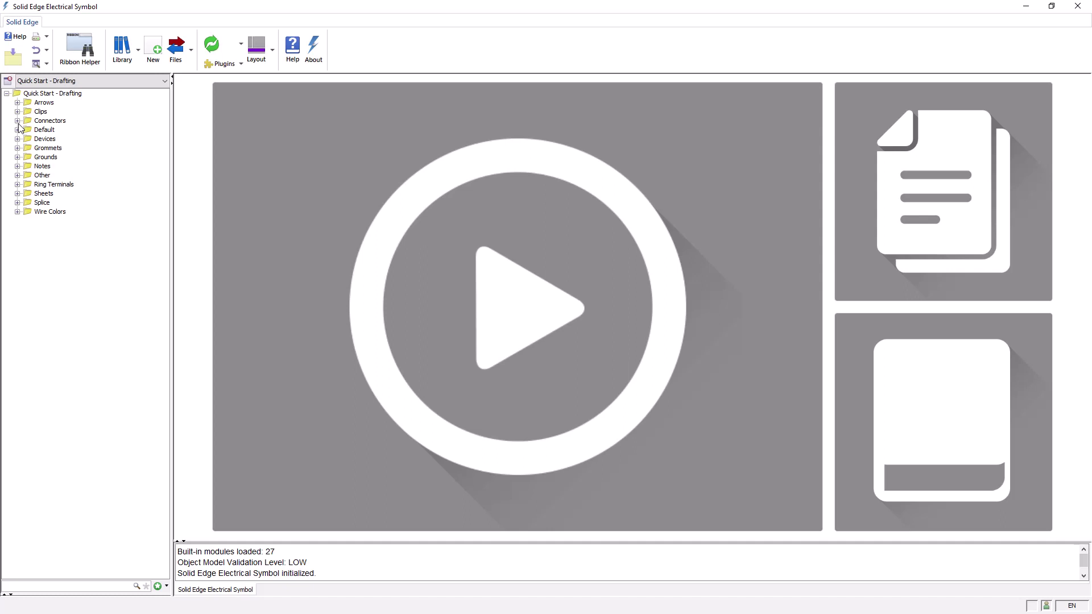
pyautogui.click(18, 121)
pyautogui.doubleClick(56, 130)
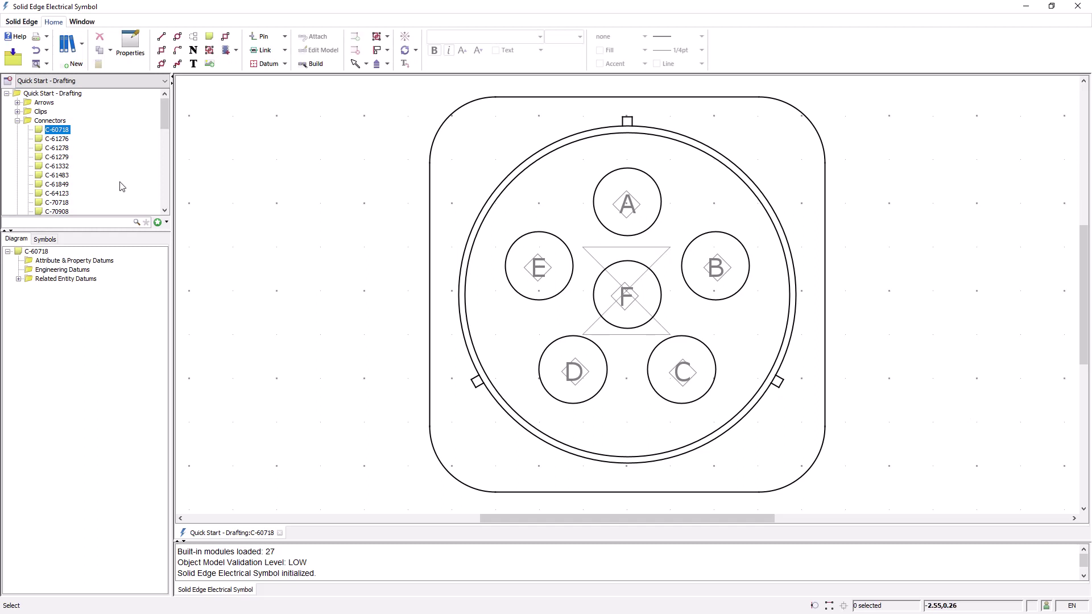
# Step: Open the Quick Start - Borders library with the library type set to Border Libraries
pyautogui.click(70, 47)
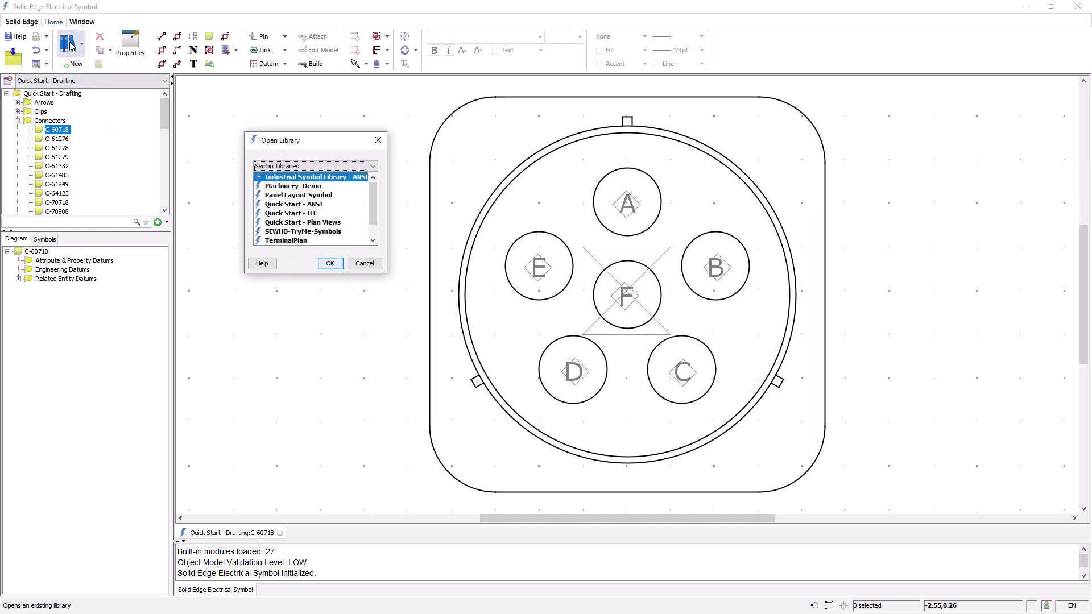
pyautogui.click(373, 166)
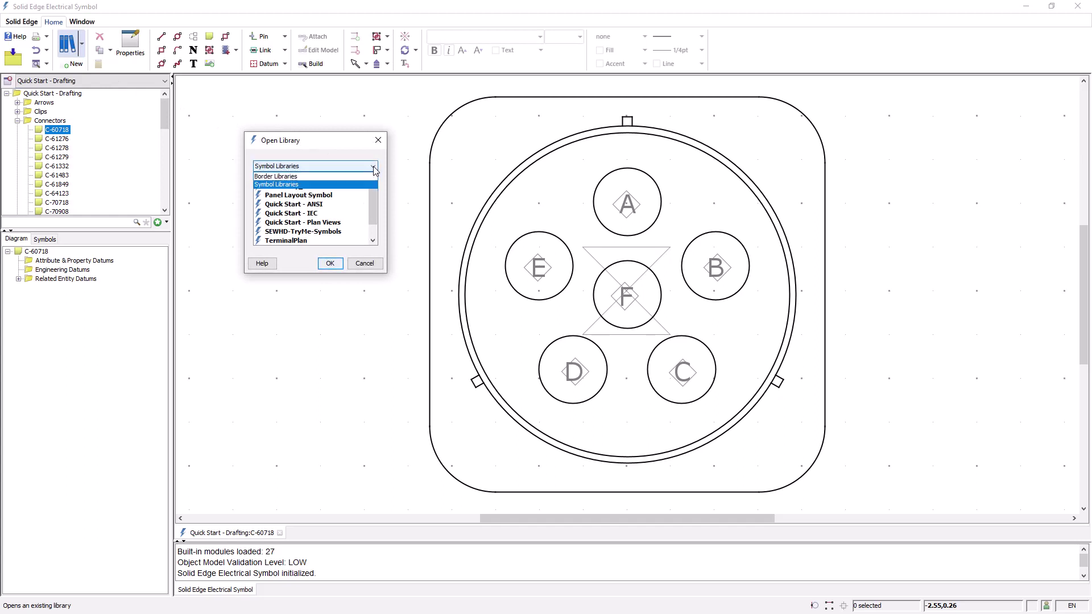
pyautogui.click(301, 177)
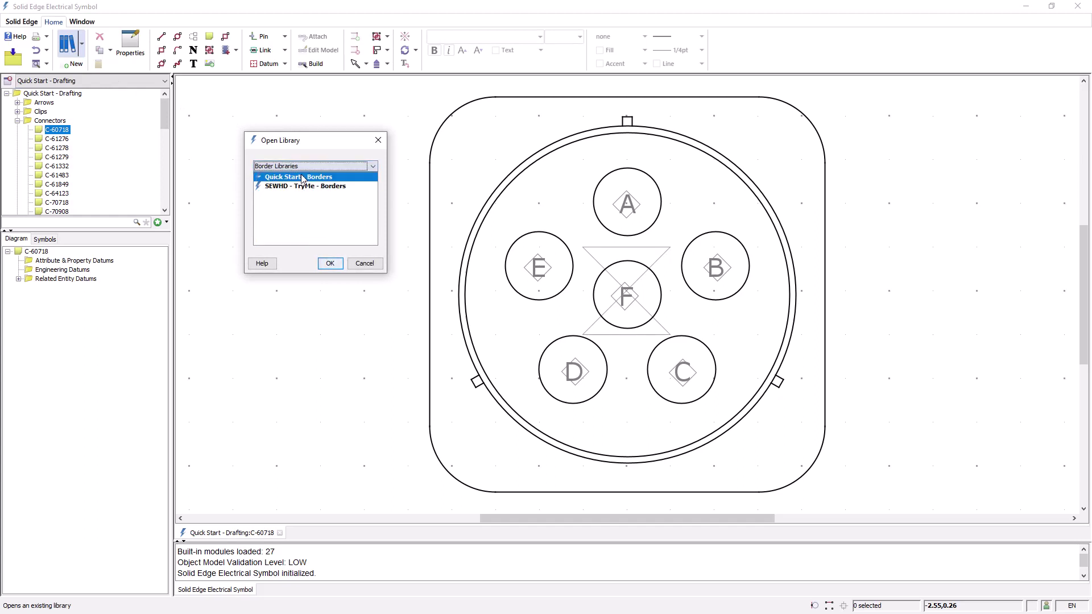
pyautogui.click(331, 266)
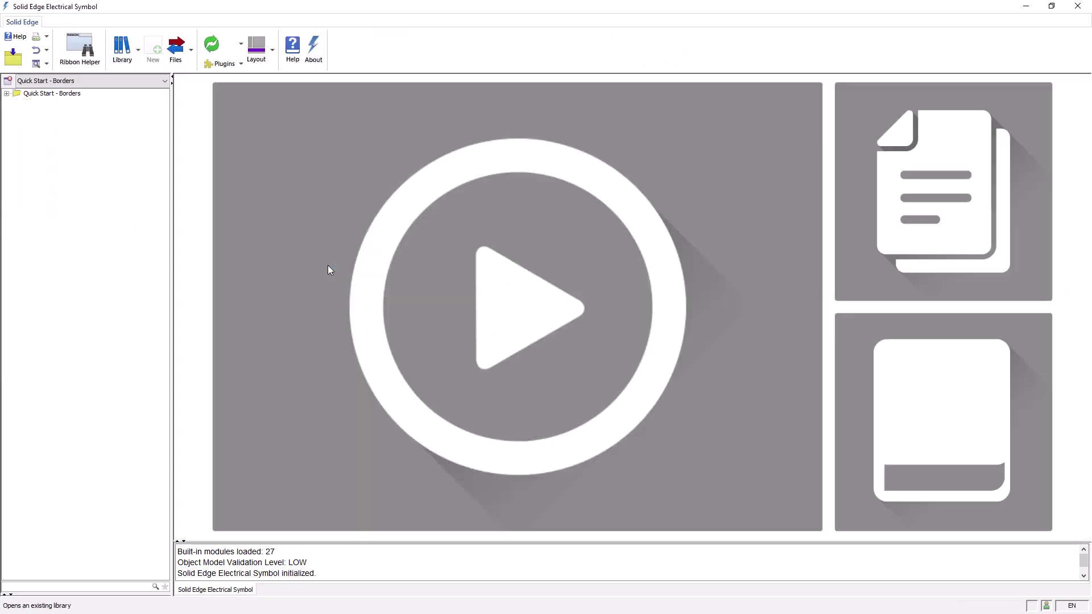
# Step: Display the D (34 x 22) border from Borders > Schematic
pyautogui.click(6, 93)
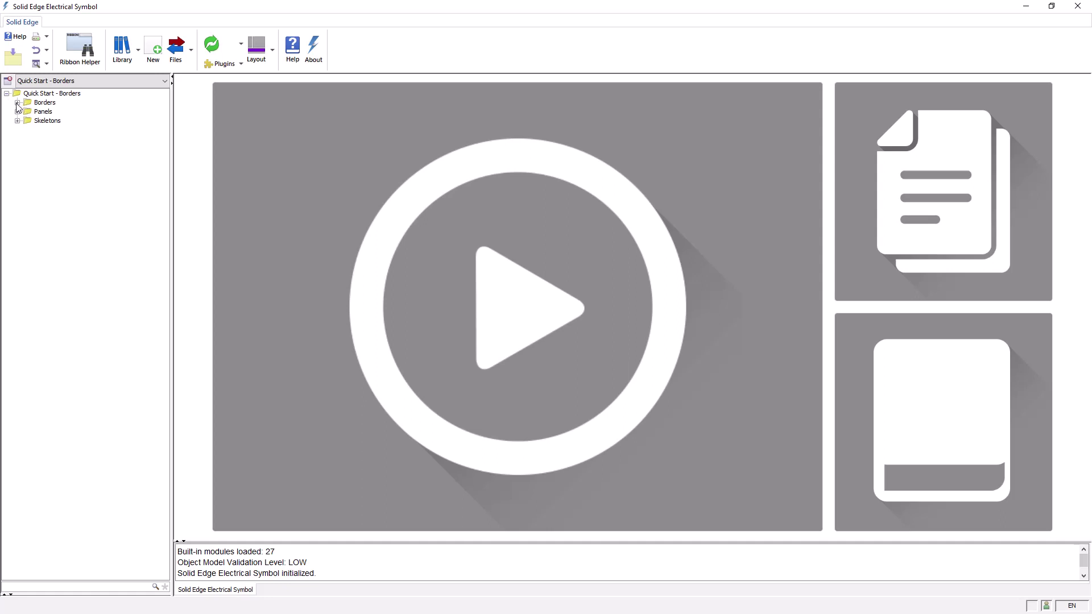
pyautogui.click(17, 103)
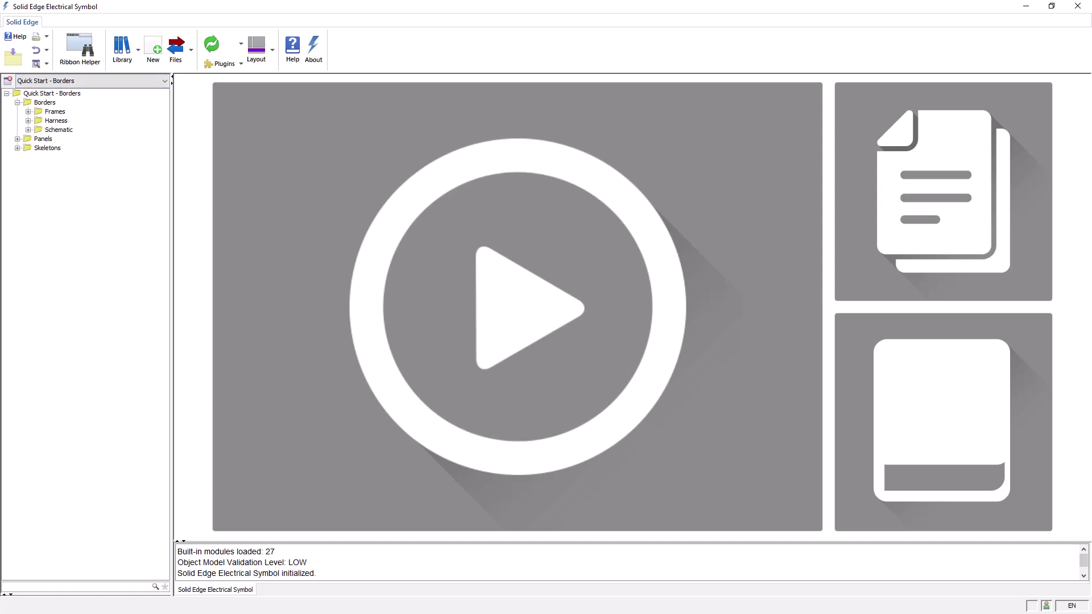
pyautogui.click(29, 130)
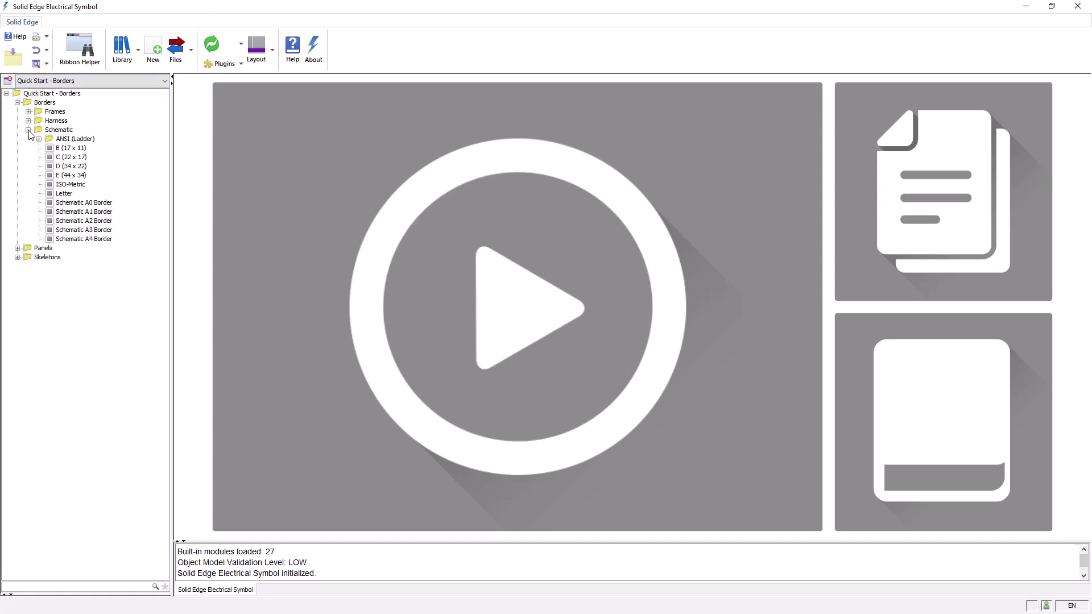
pyautogui.doubleClick(74, 166)
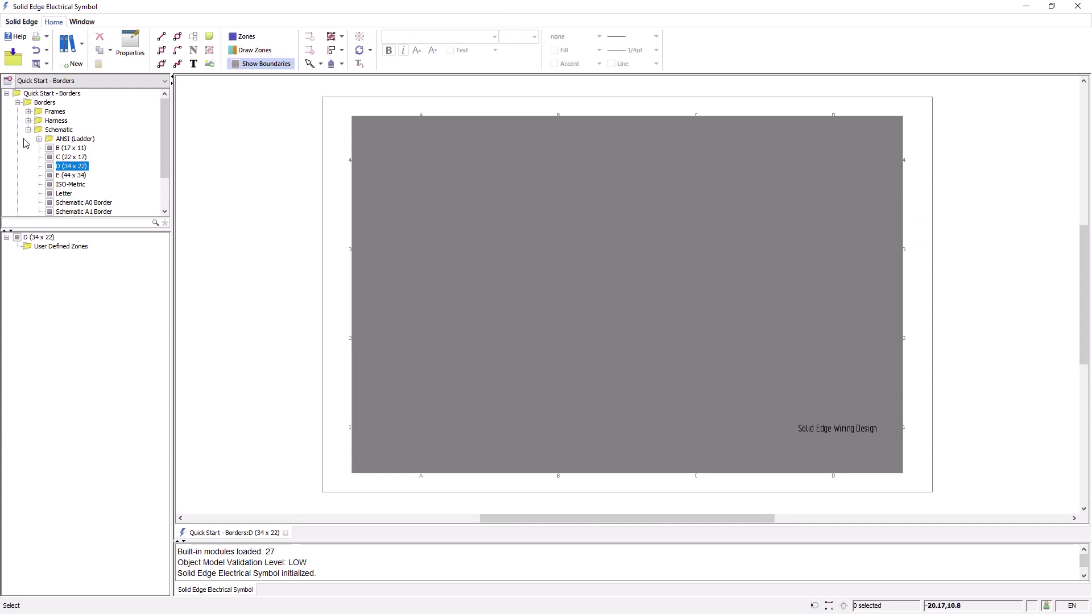
# Step: Close the Quick Start - Drafting library and its C-60718 connector
pyautogui.click(9, 81)
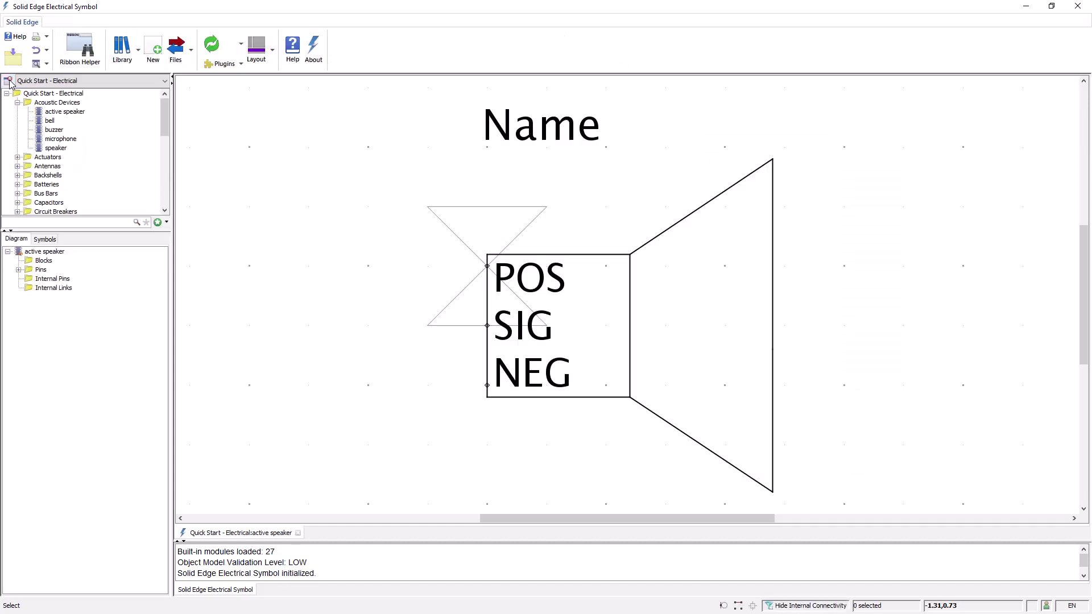
pyautogui.click(9, 82)
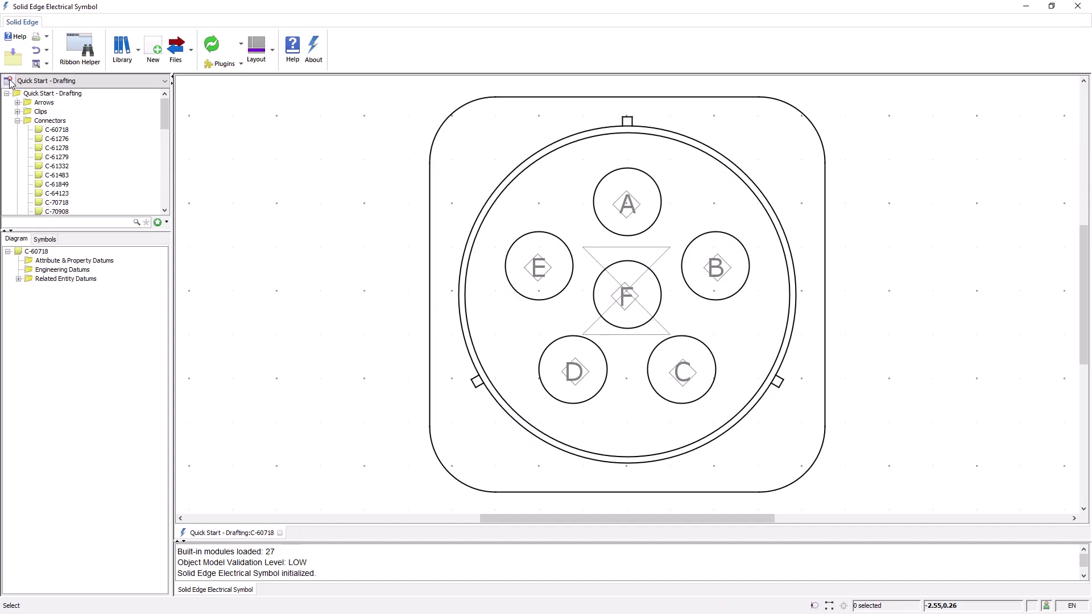
pyautogui.click(9, 82)
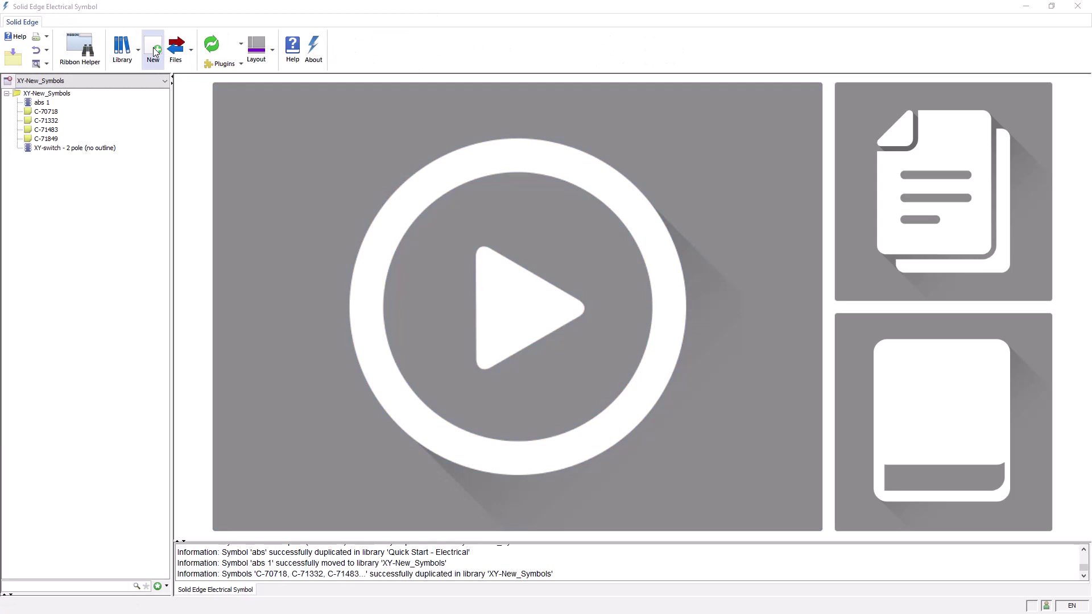
# Step: Create a new Device symbol named 'DoorSwitch Module 1'
pyautogui.click(155, 51)
pyautogui.write('D')
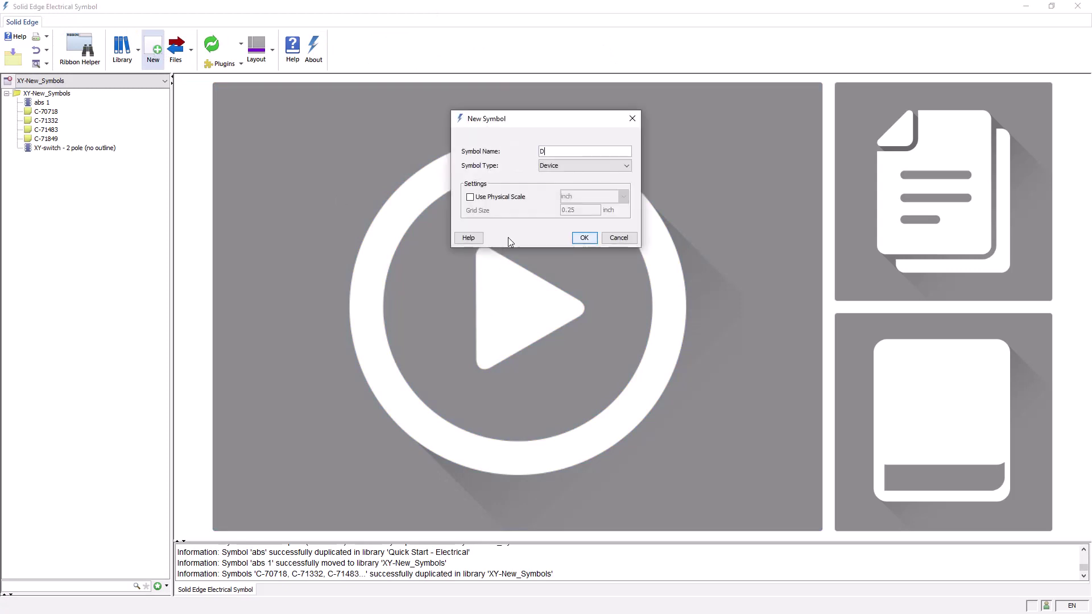
pyautogui.write('oorSwitch Module 1')
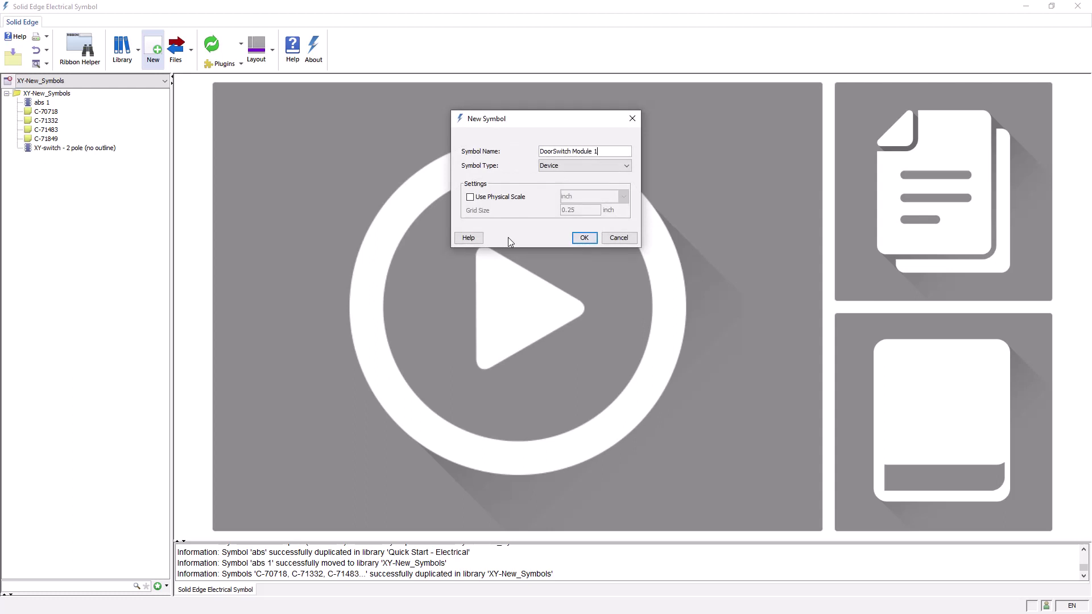
pyautogui.click(626, 165)
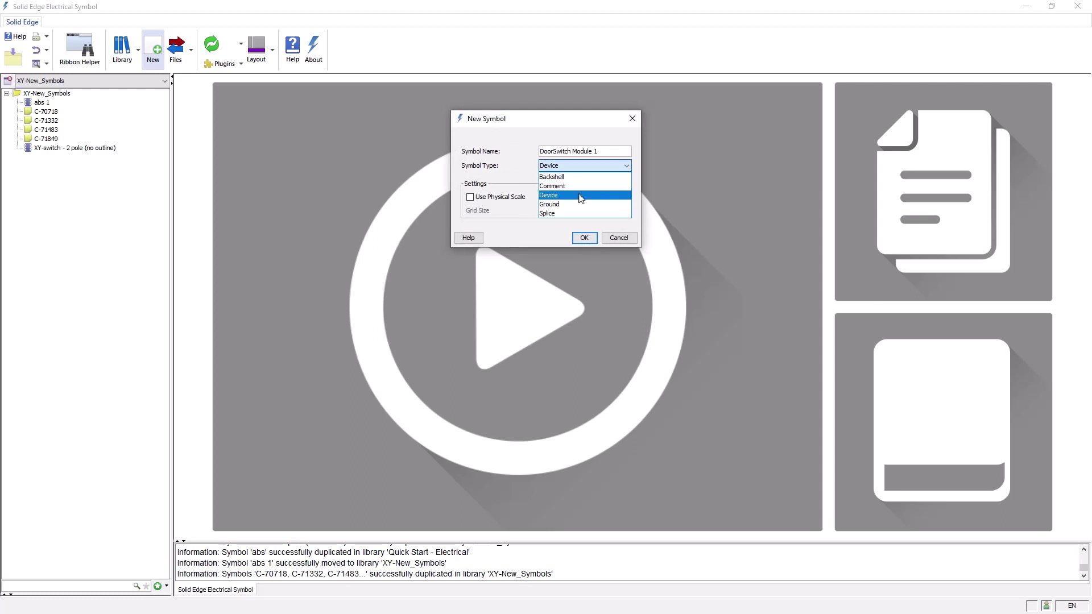
pyautogui.click(584, 196)
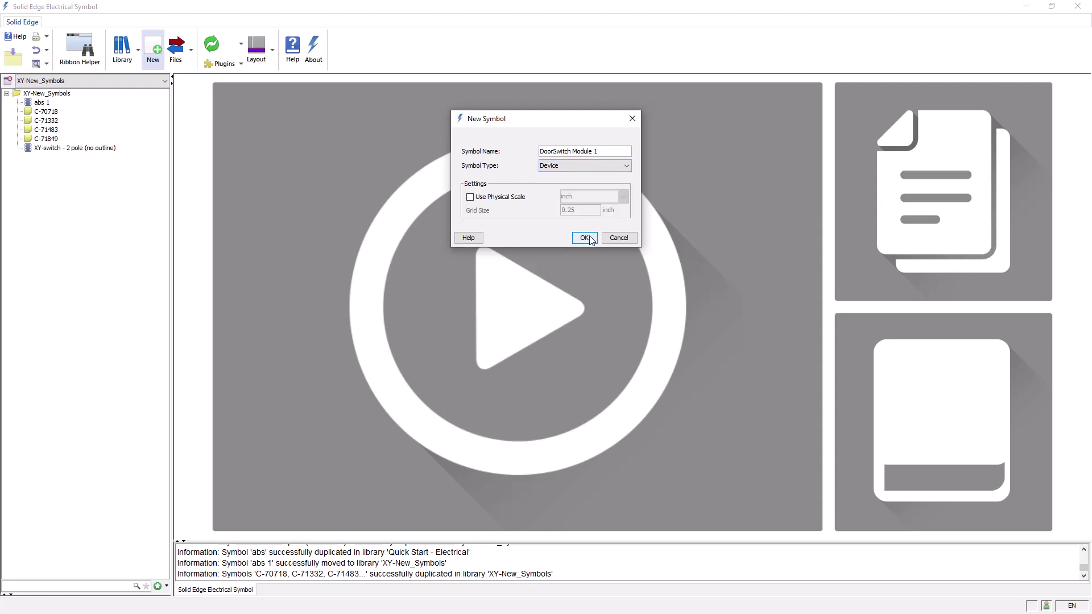
pyautogui.click(585, 238)
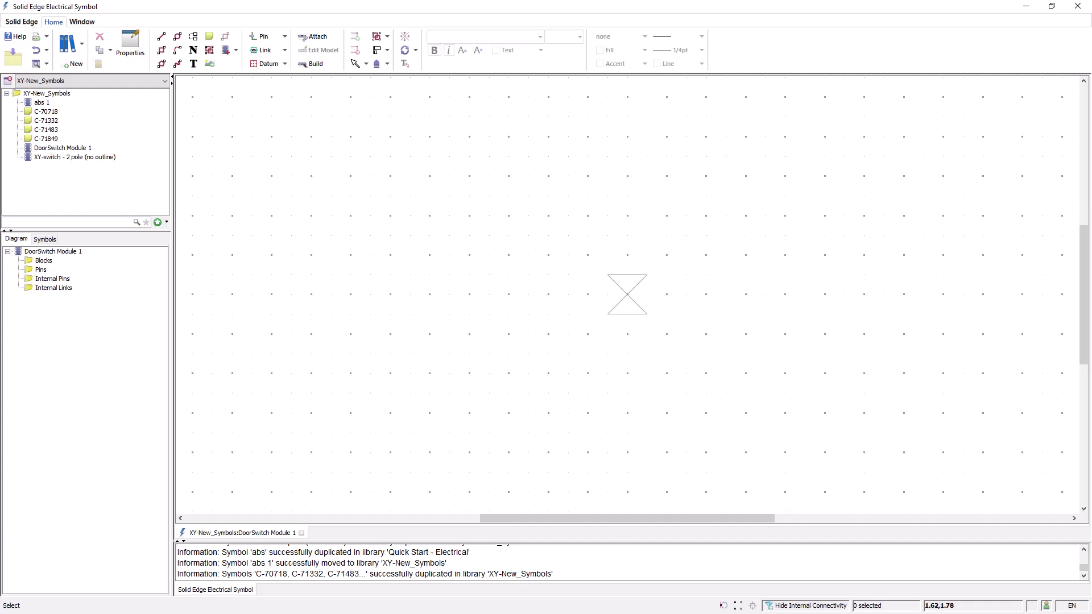
# Step: Reposition the canvas around the origin and show the Select tool's snapping options
pyautogui.moveTo(1083, 324); pyautogui.dragTo(1090, 317)
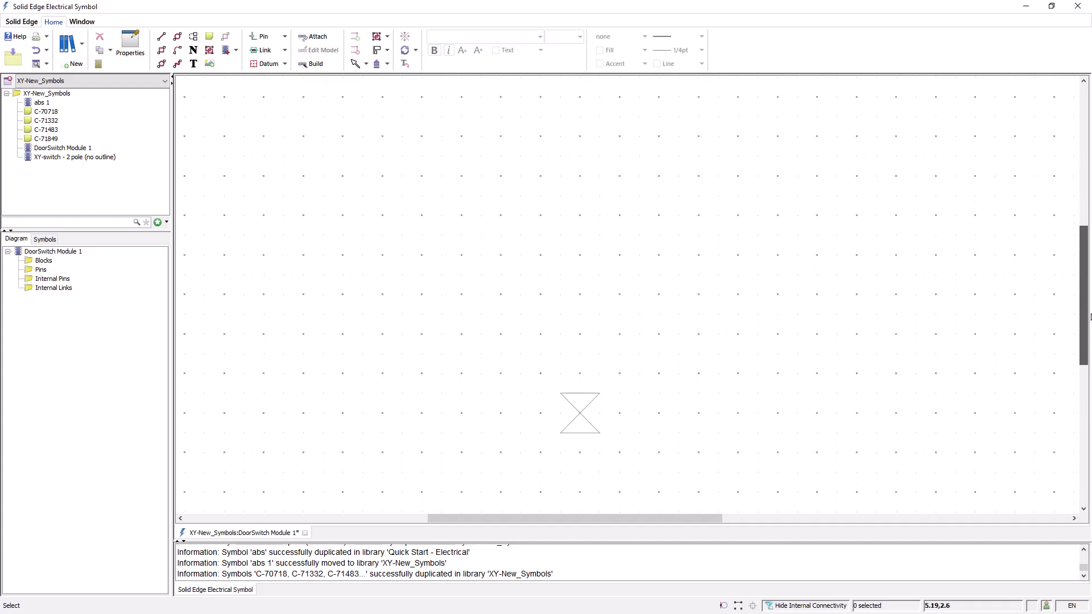
pyautogui.moveTo(629, 519); pyautogui.dragTo(682, 527)
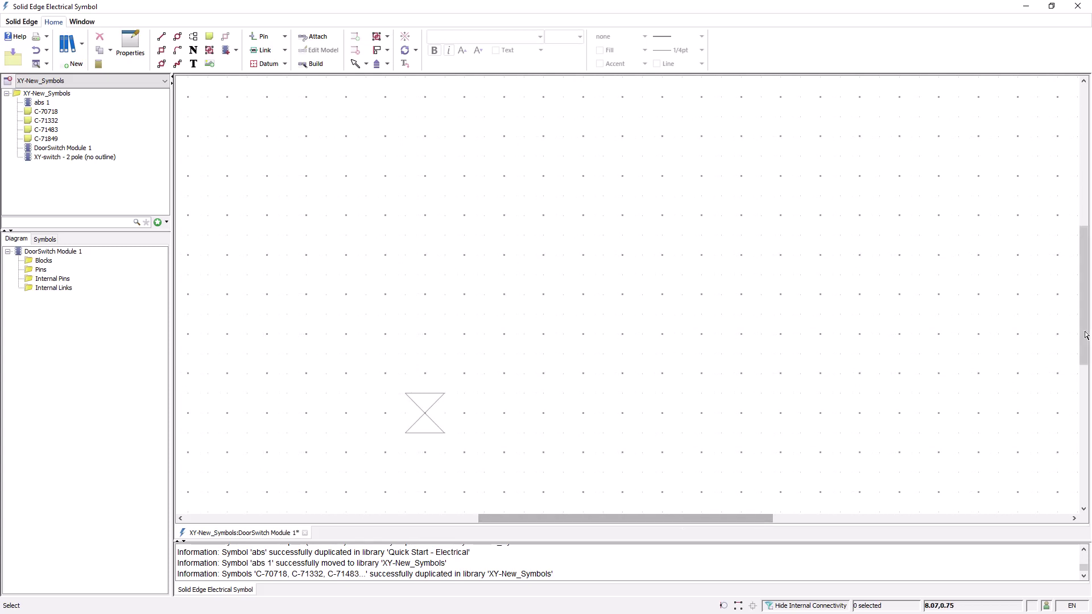
pyautogui.moveTo(1087, 335); pyautogui.dragTo(1087, 353)
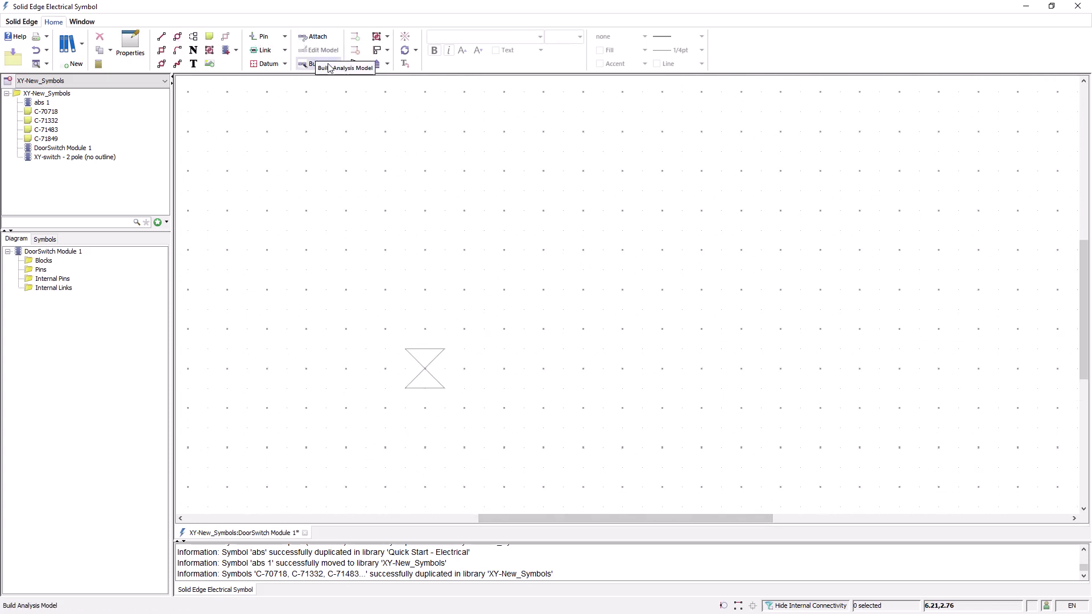
pyautogui.click(365, 63)
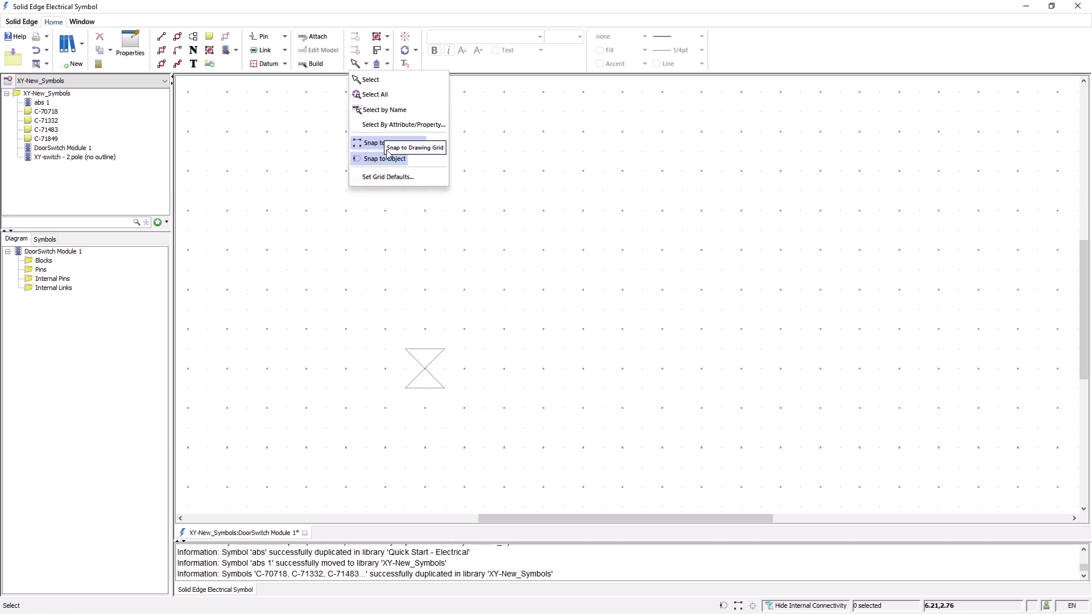
# Step: Draw the rectangular outline starting at the origin marker
pyautogui.click(163, 53)
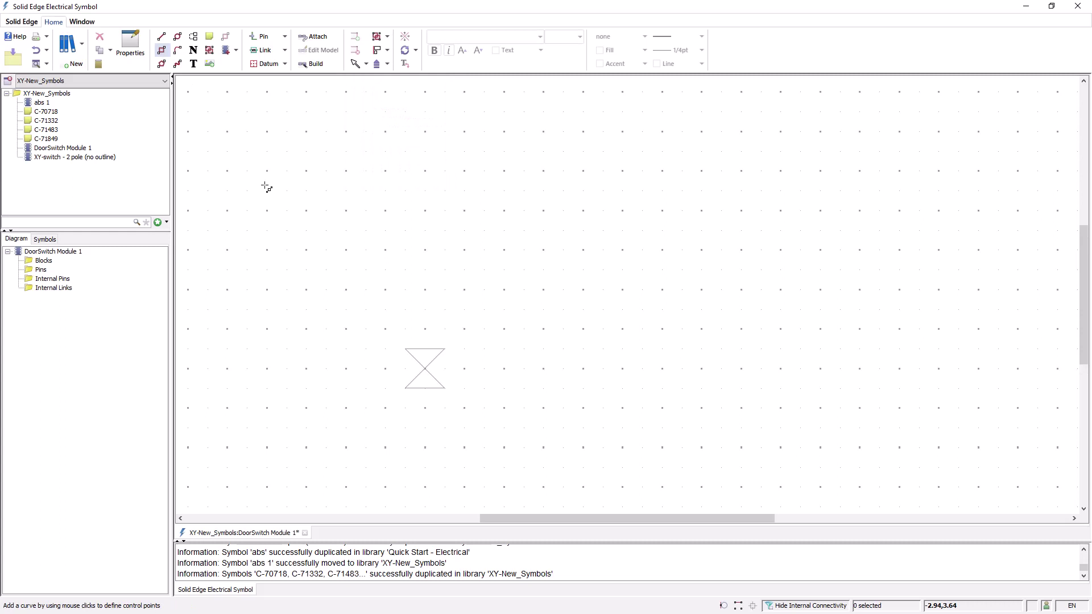
pyautogui.click(425, 369)
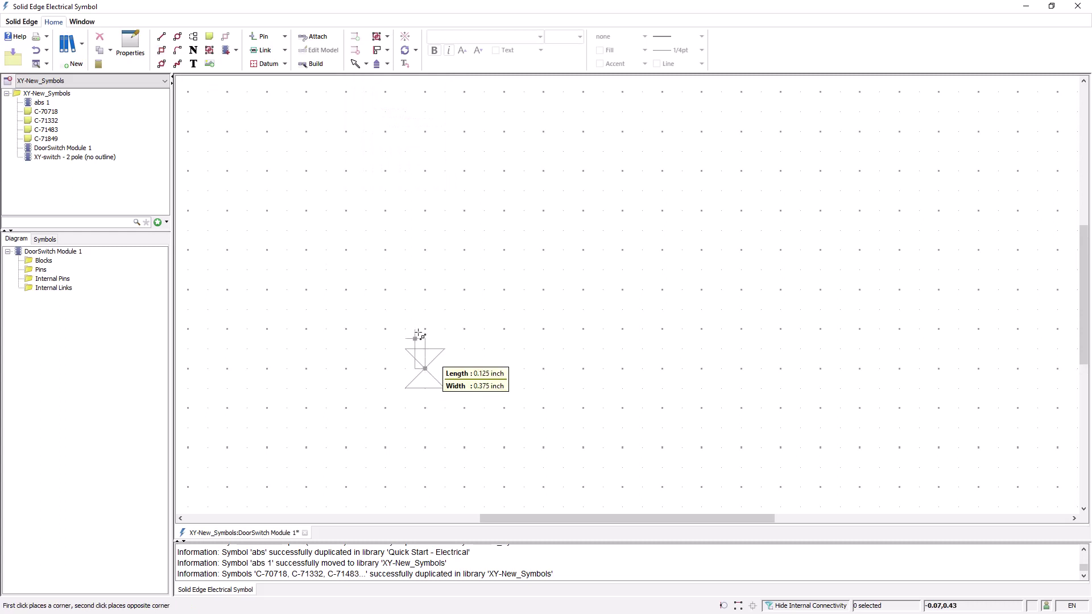
pyautogui.click(702, 210)
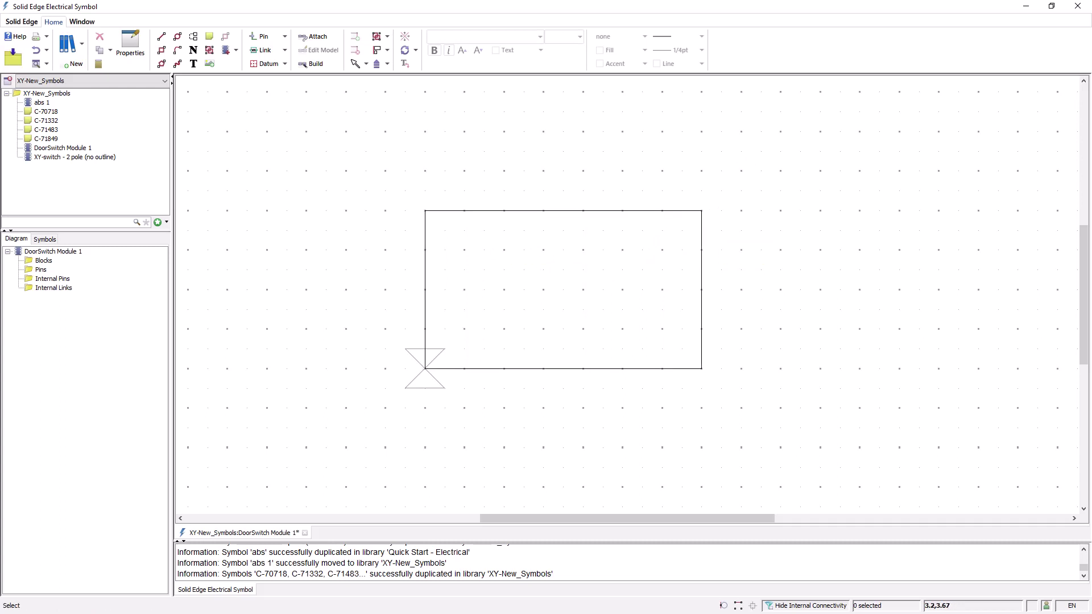
# Step: Draw a 2.5 inch horizontal line from the rectangle's left midpoint with a small circle on it
pyautogui.click(161, 50)
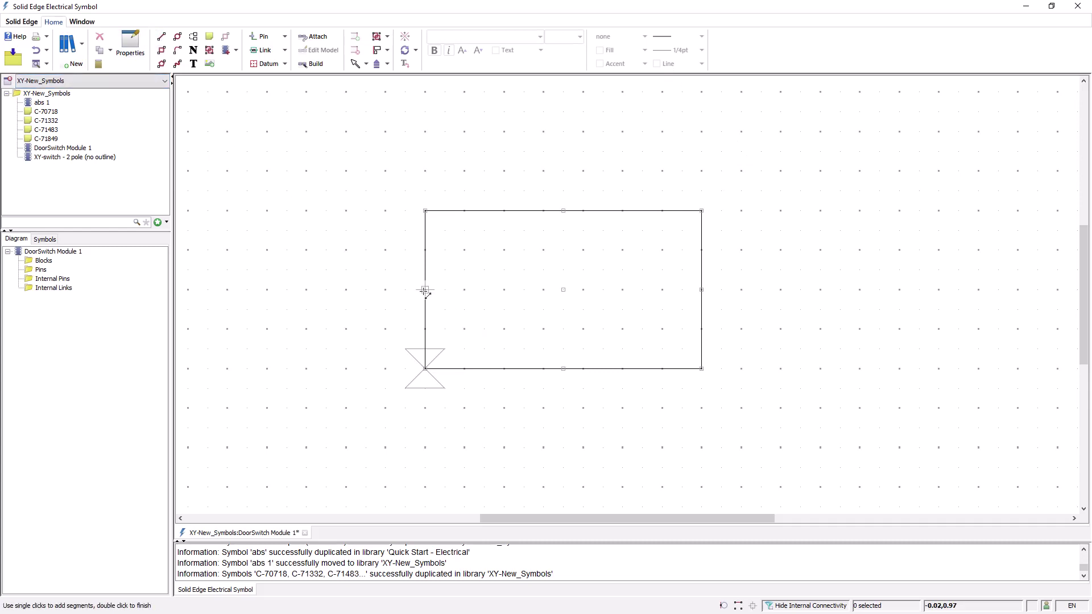
pyautogui.click(425, 290)
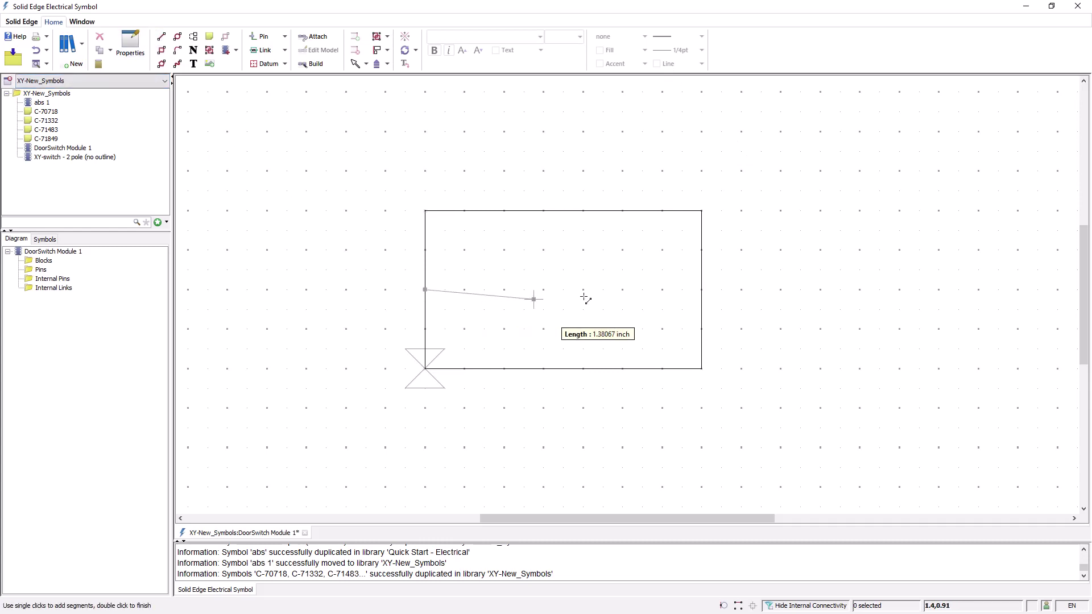
pyautogui.doubleClick(623, 291)
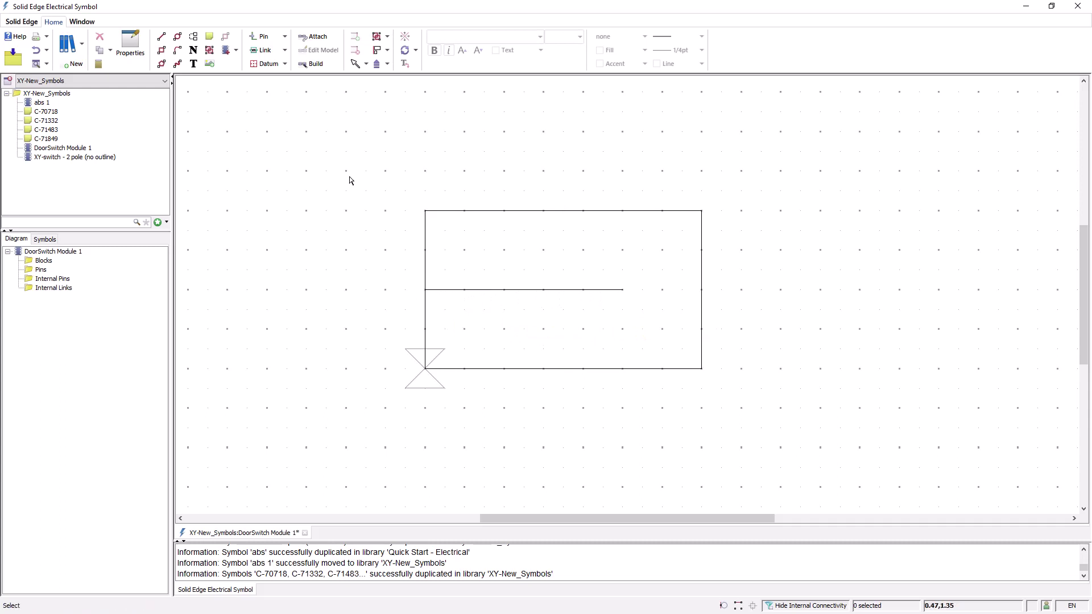
pyautogui.click(178, 37)
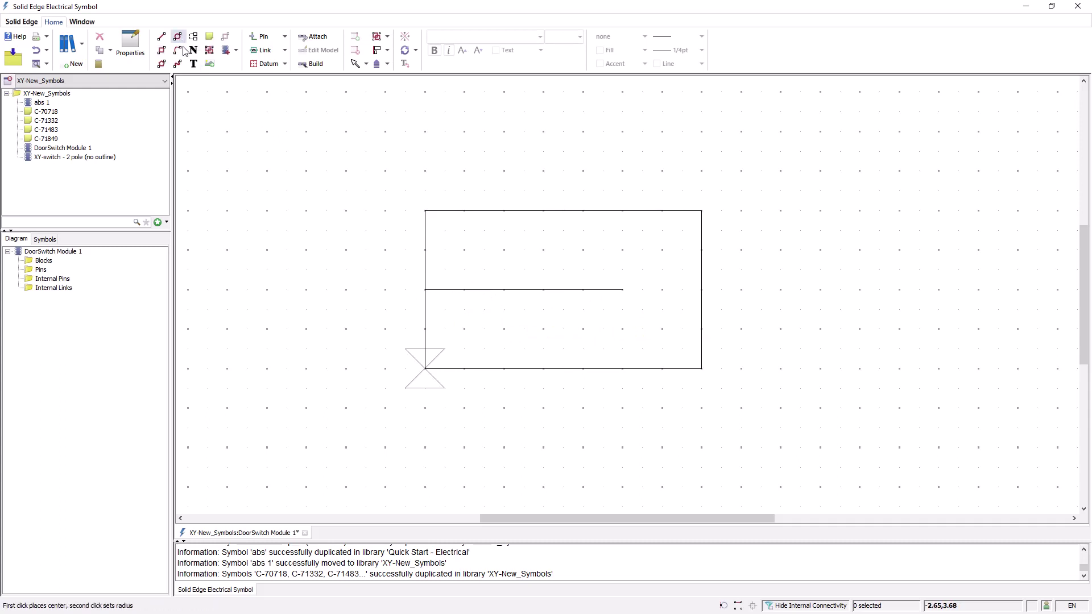
pyautogui.click(504, 290)
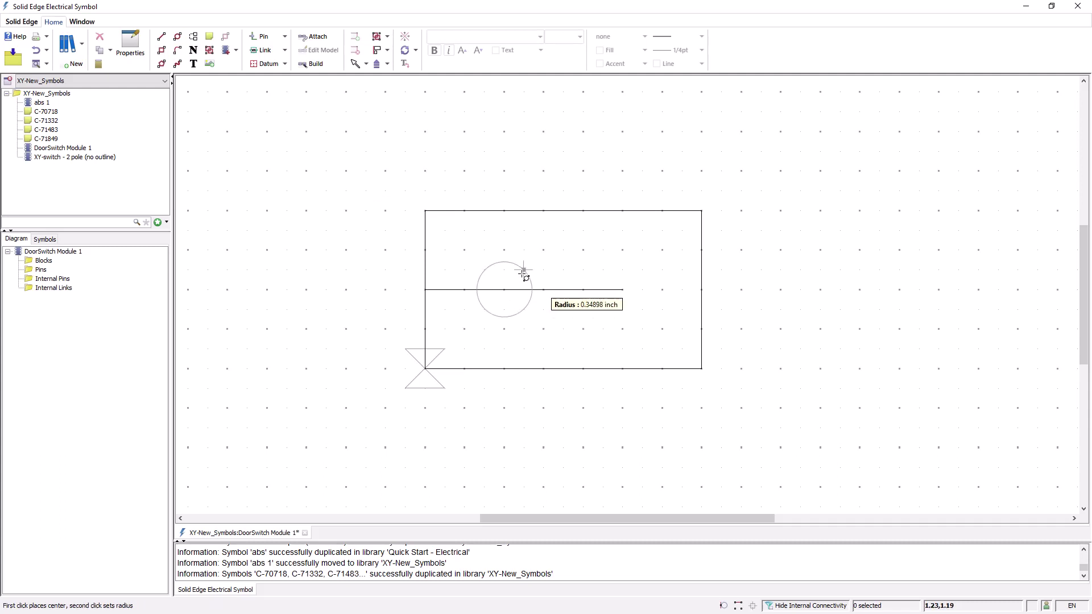
pyautogui.click(523, 275)
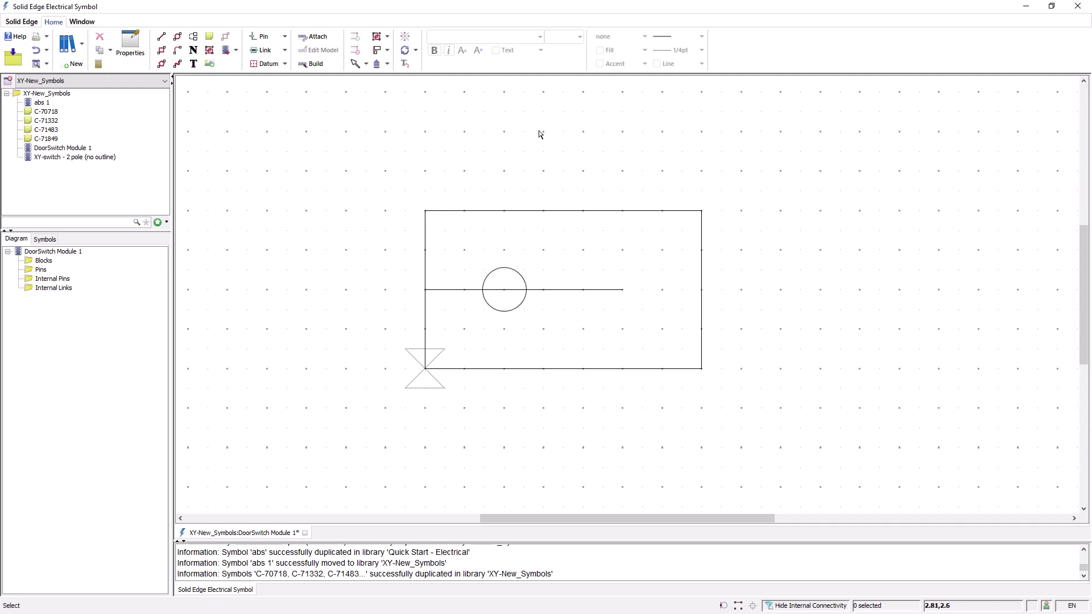
# Step: Draw a V-notched line running 1.5 inch left from the rectangle's right edge
pyautogui.click(164, 38)
pyautogui.click(702, 250)
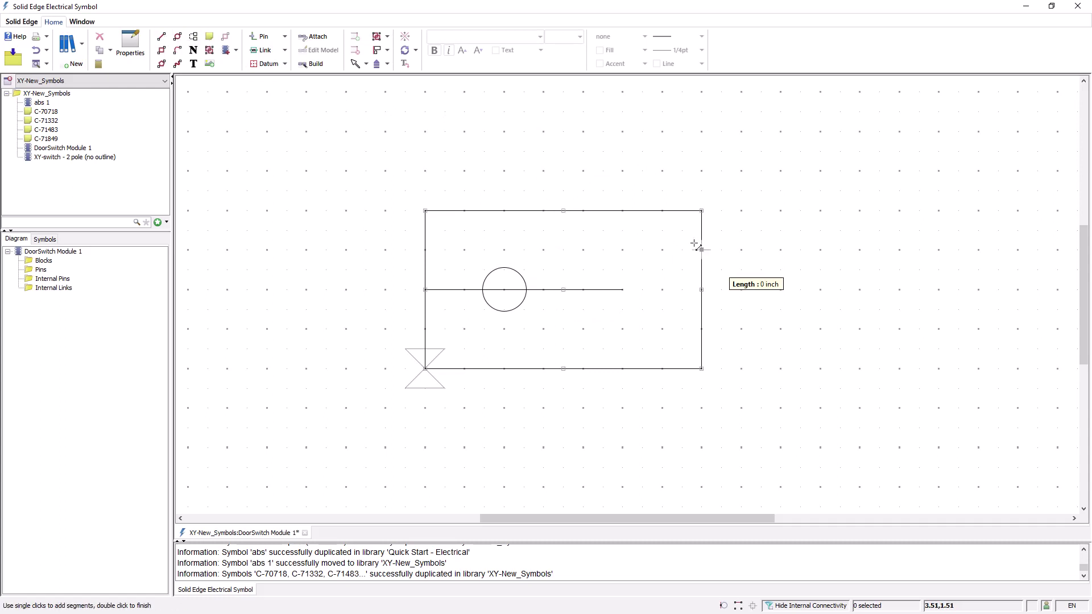
pyautogui.click(573, 249)
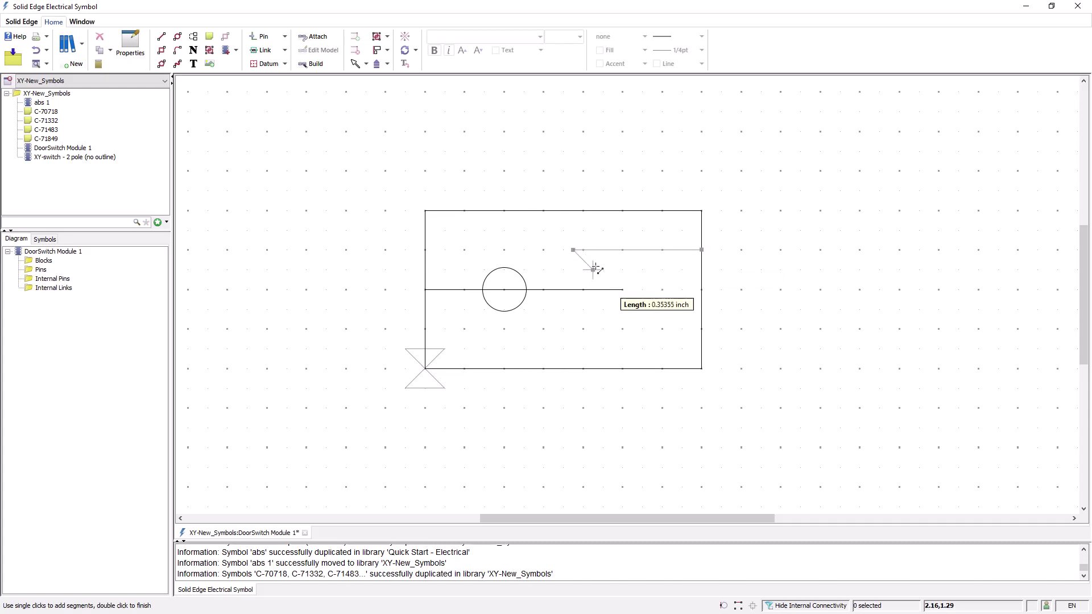
pyautogui.click(603, 270)
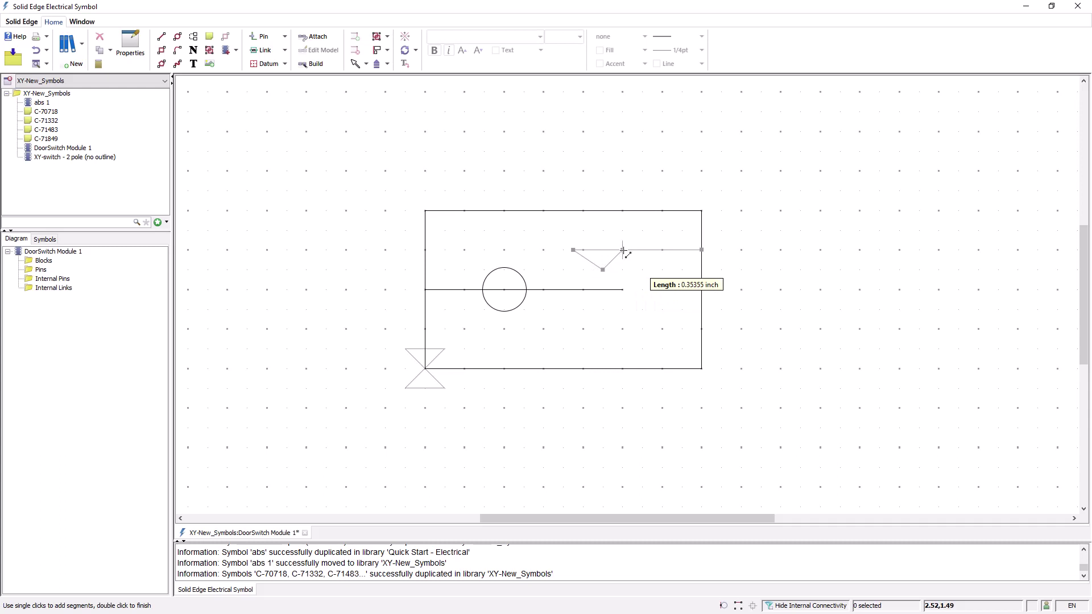
pyautogui.doubleClick(623, 250)
pyautogui.click(604, 273)
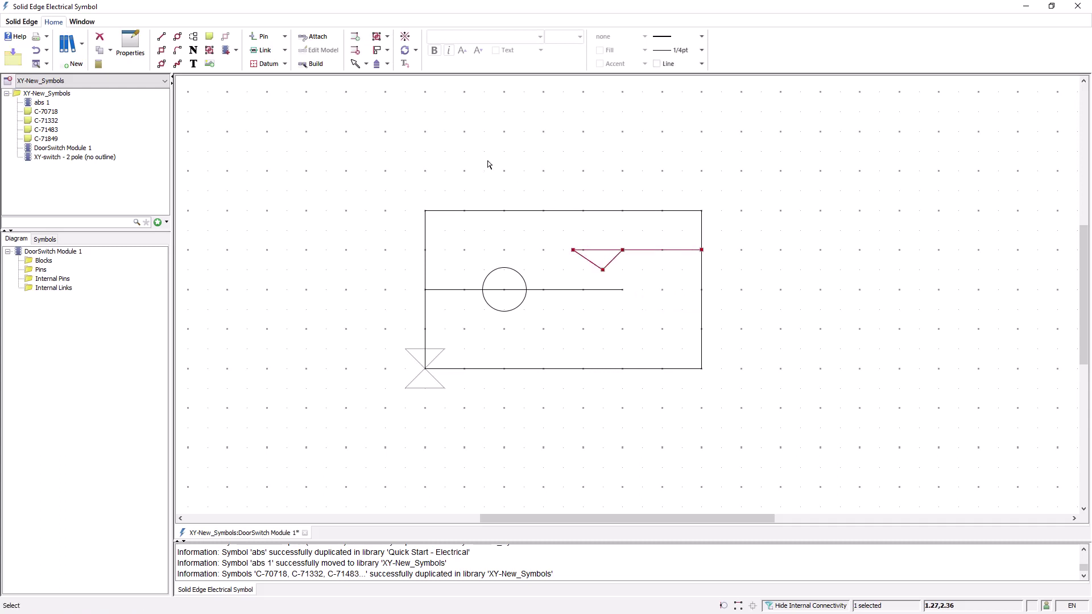
# Step: Toggle object snapping and move the notch's lower point further down
pyautogui.click(366, 64)
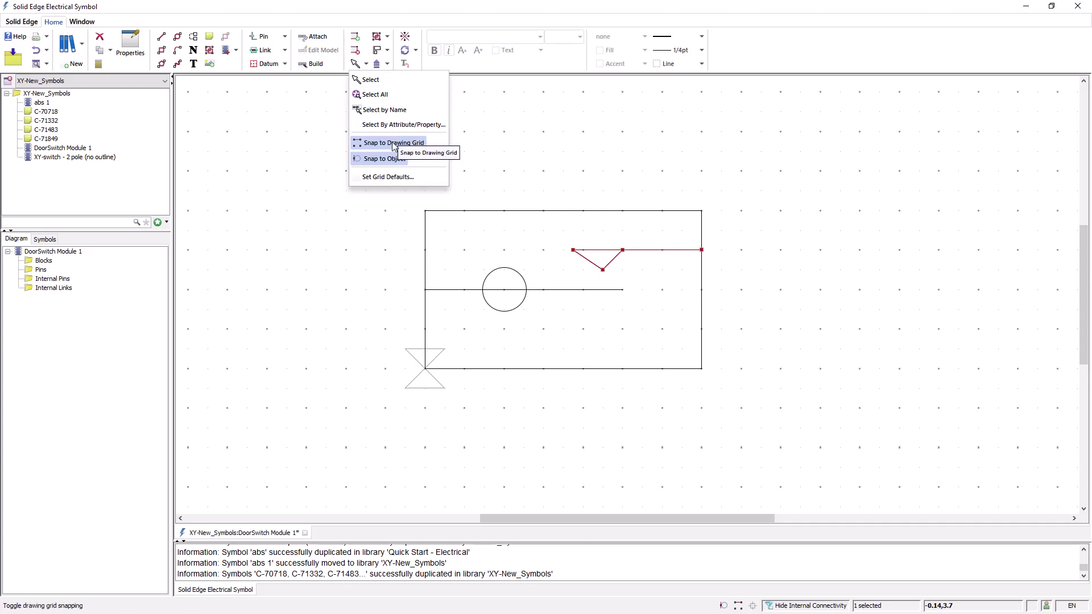
pyautogui.click(384, 158)
pyautogui.scroll(5, 602, 268)
pyautogui.moveTo(603, 270); pyautogui.dragTo(602, 284)
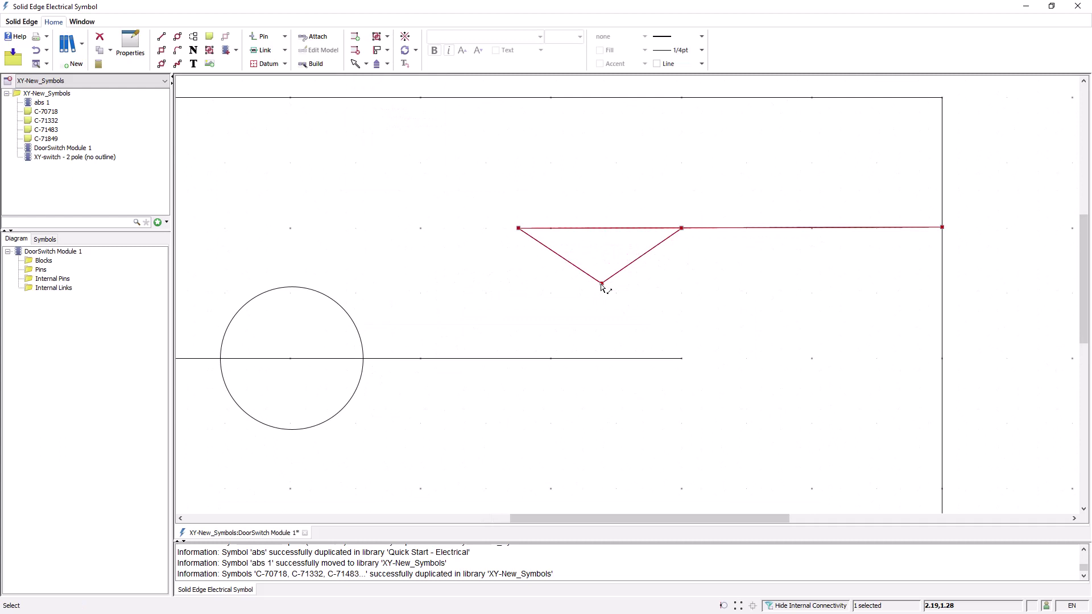
pyautogui.scroll(-4, 687, 308)
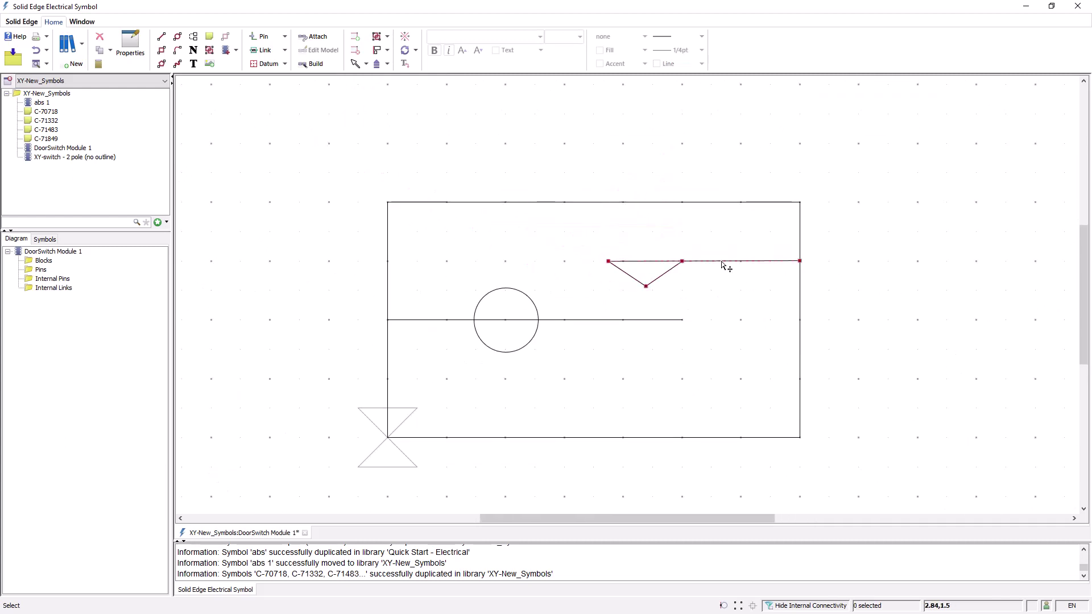
# Step: Copy the upper contact line onto the lower edge and flip it so its triangle points upward
pyautogui.rightClick(721, 261)
pyautogui.click(752, 279)
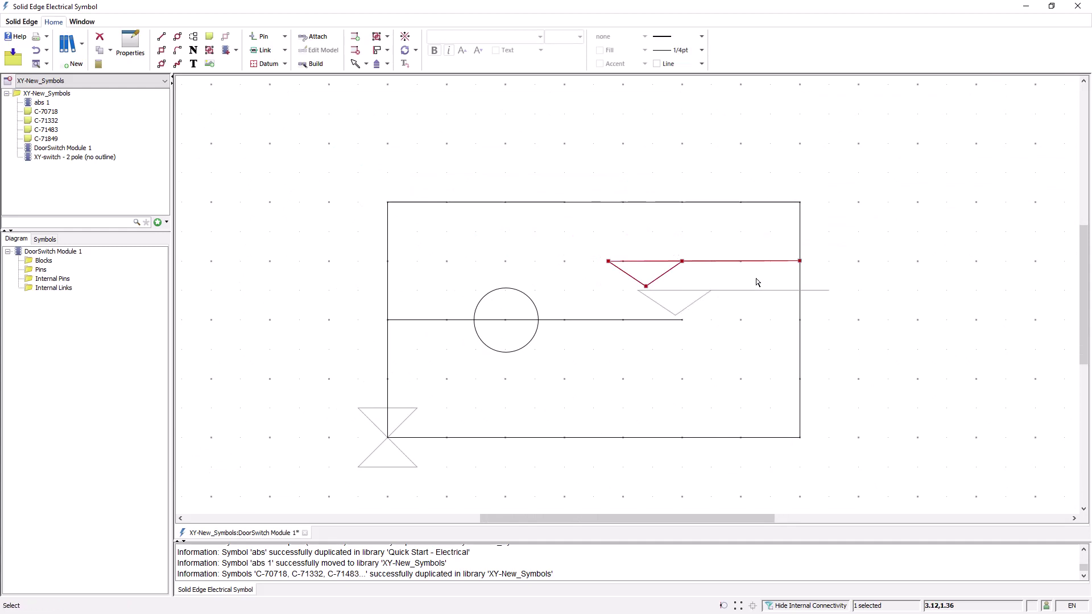
pyautogui.rightClick(722, 381)
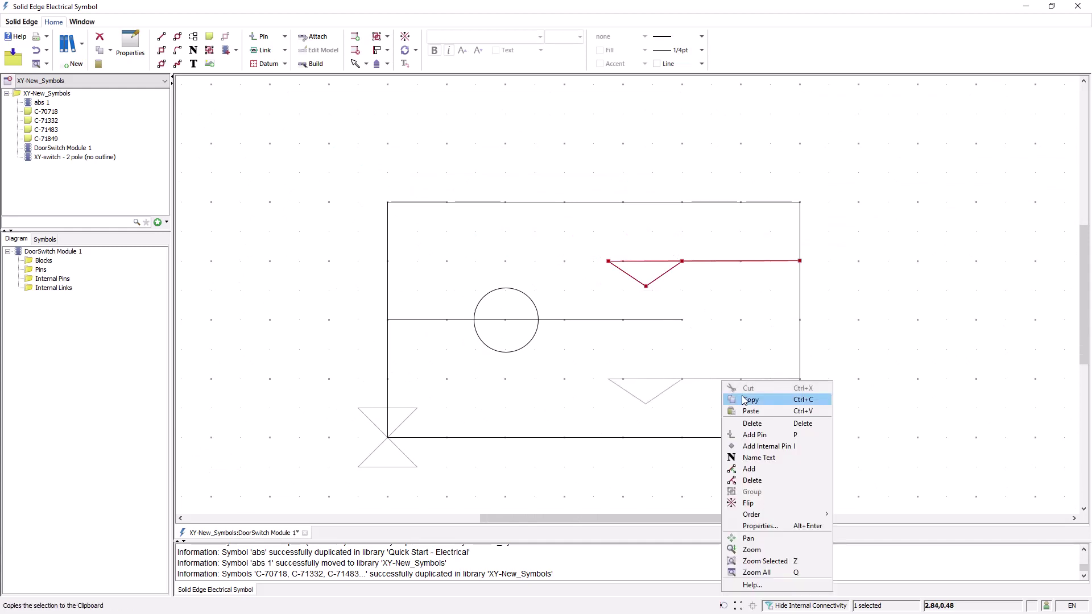
pyautogui.click(756, 417)
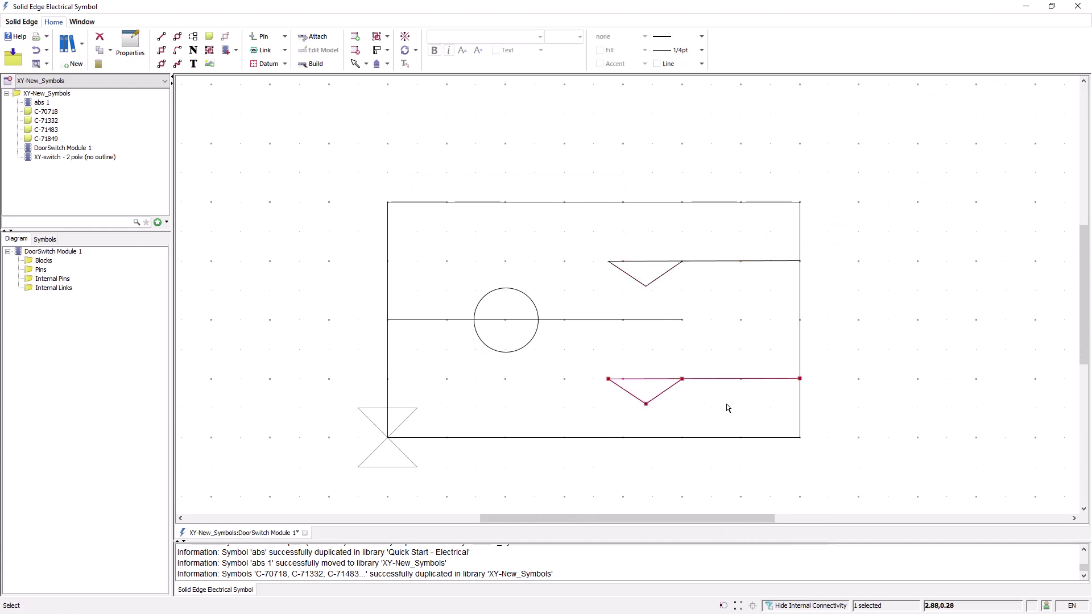
pyautogui.rightClick(721, 382)
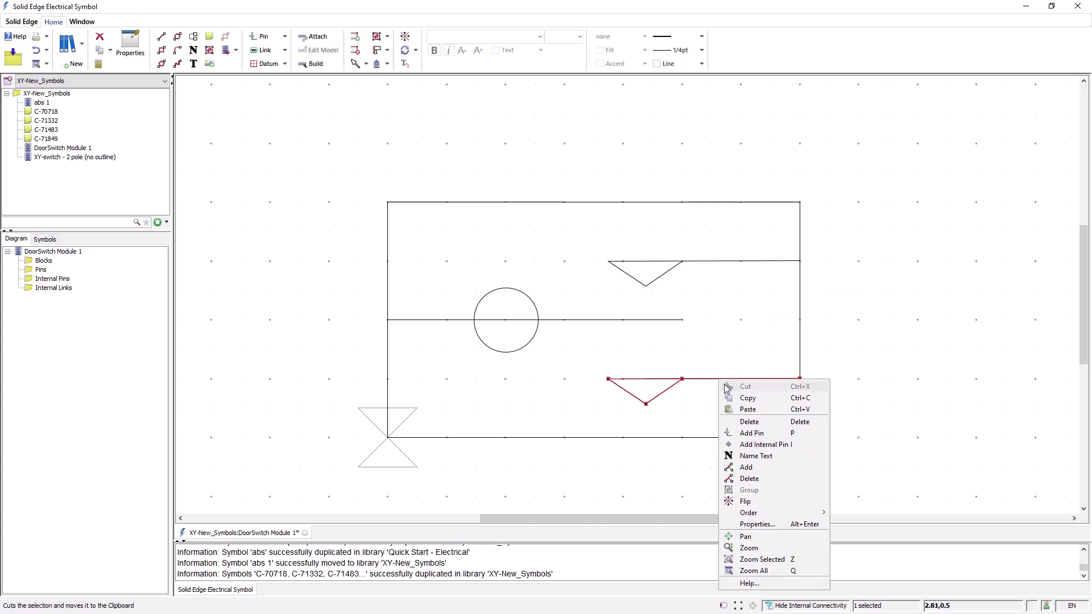
pyautogui.click(745, 501)
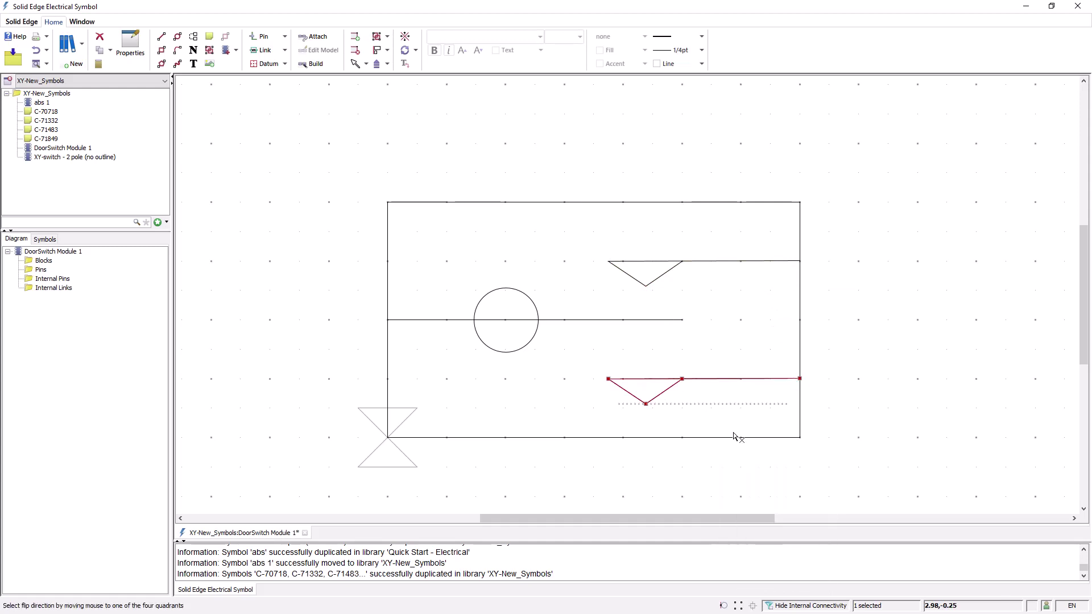
pyautogui.click(706, 382)
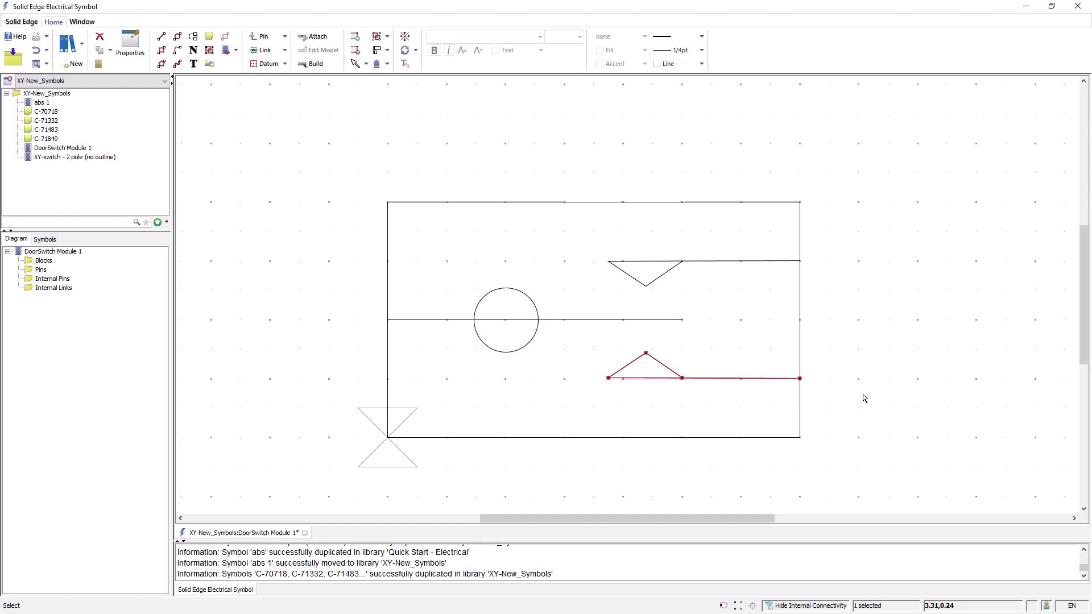
pyautogui.click(627, 407)
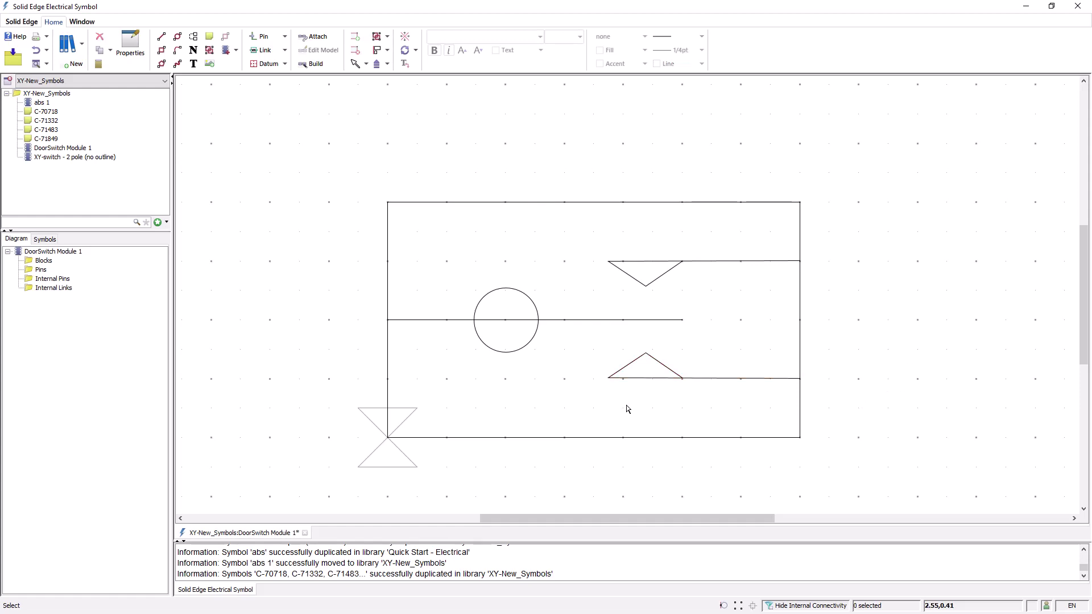
# Step: Set the circle's fill pattern selection to Override with a solid black pattern
pyautogui.rightClick(520, 353)
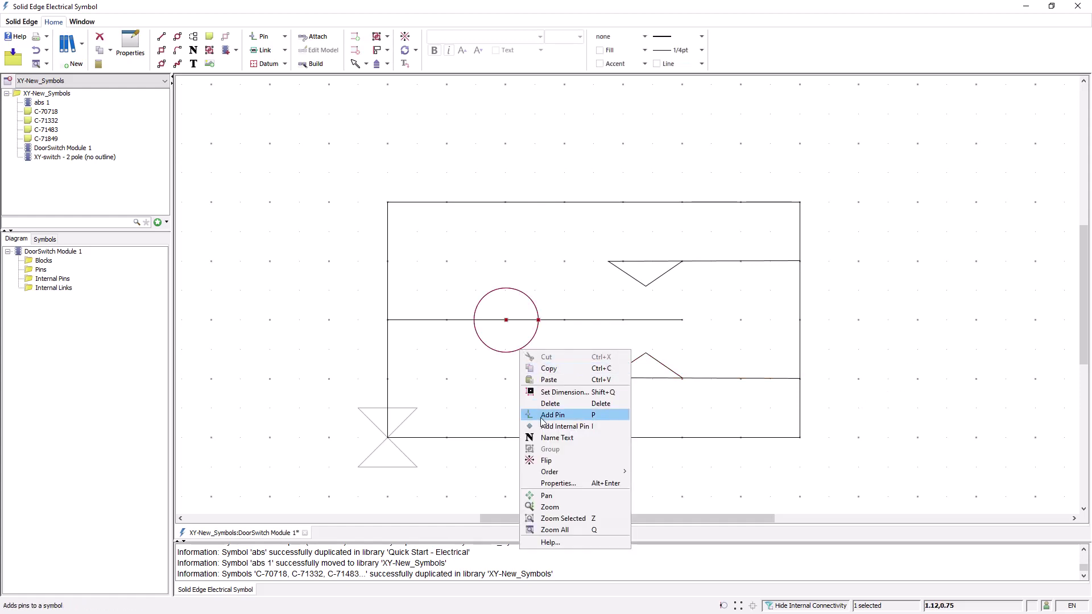
pyautogui.click(571, 485)
pyautogui.click(456, 202)
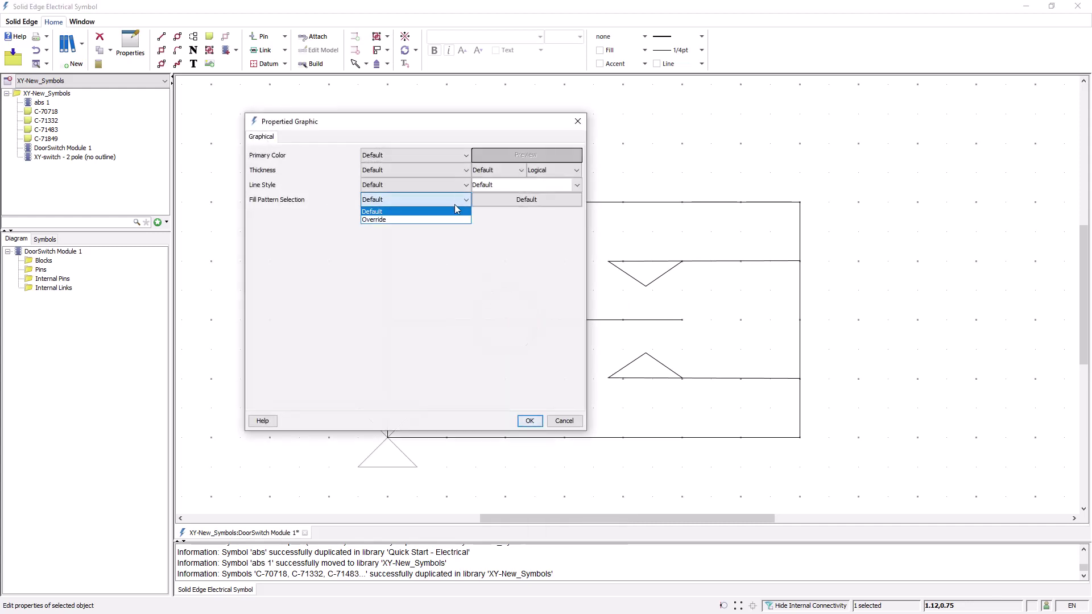
pyautogui.click(439, 218)
pyautogui.click(555, 201)
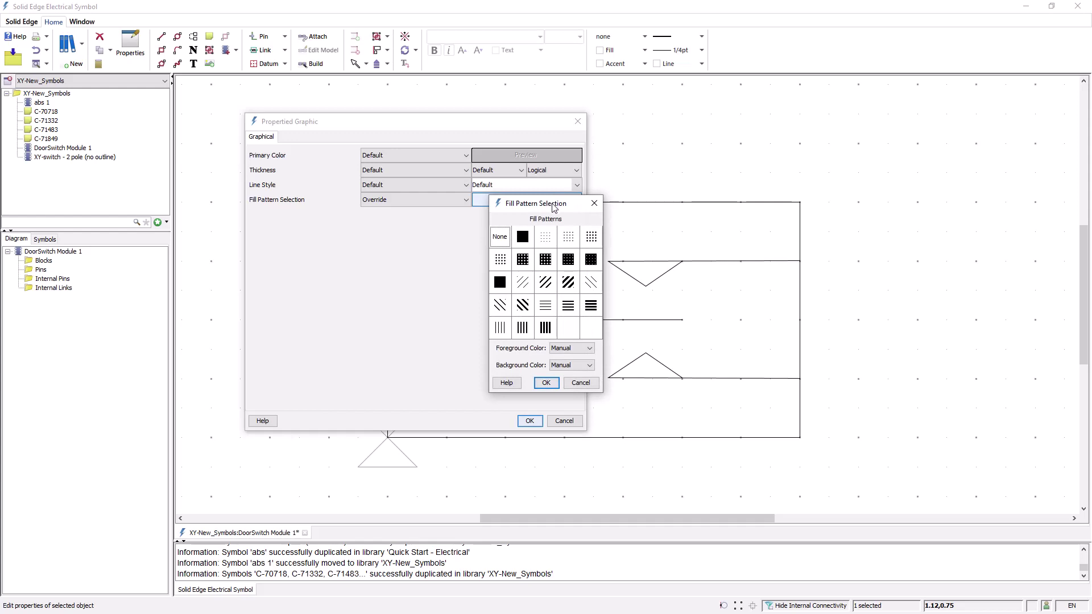
pyautogui.click(528, 242)
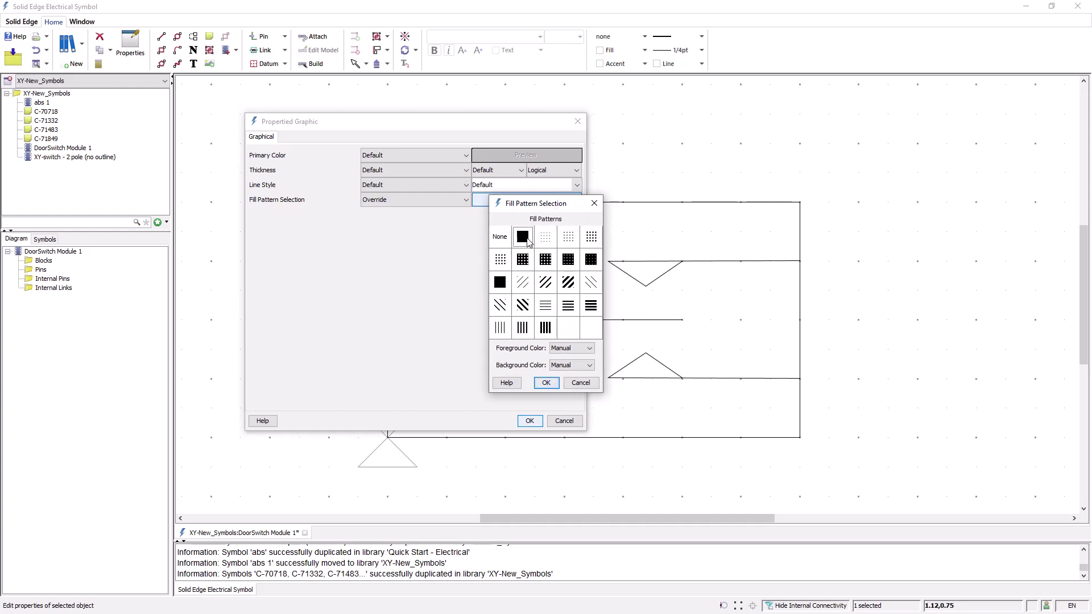
pyautogui.click(547, 383)
pyautogui.click(529, 421)
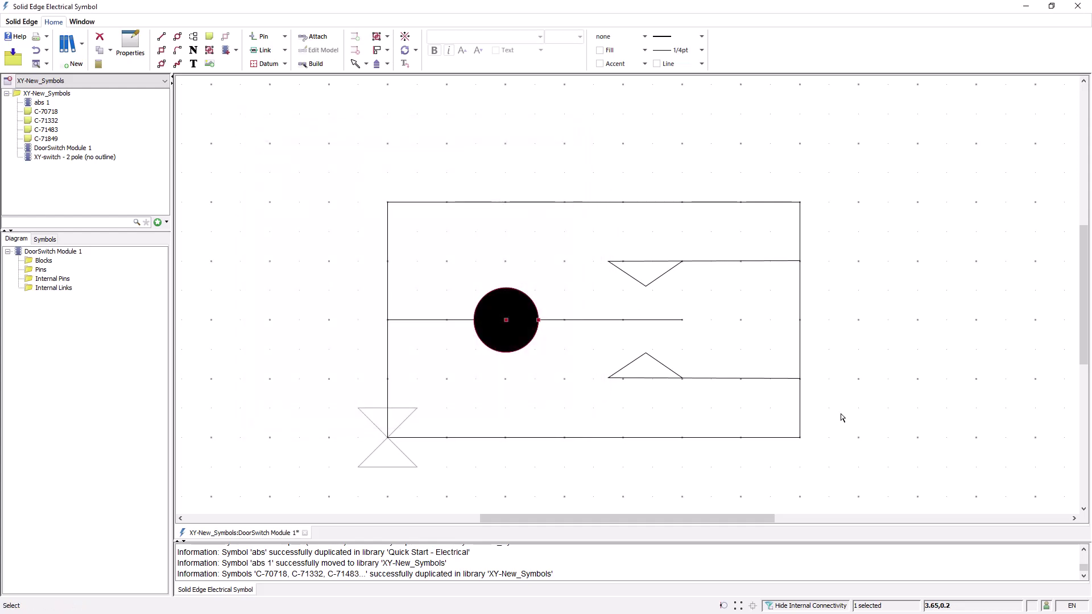
# Step: Add PIN4 and PIN5 at the right ends of the upper and lower lines, and PIN6 on the left edge's middle line
pyautogui.click(915, 397)
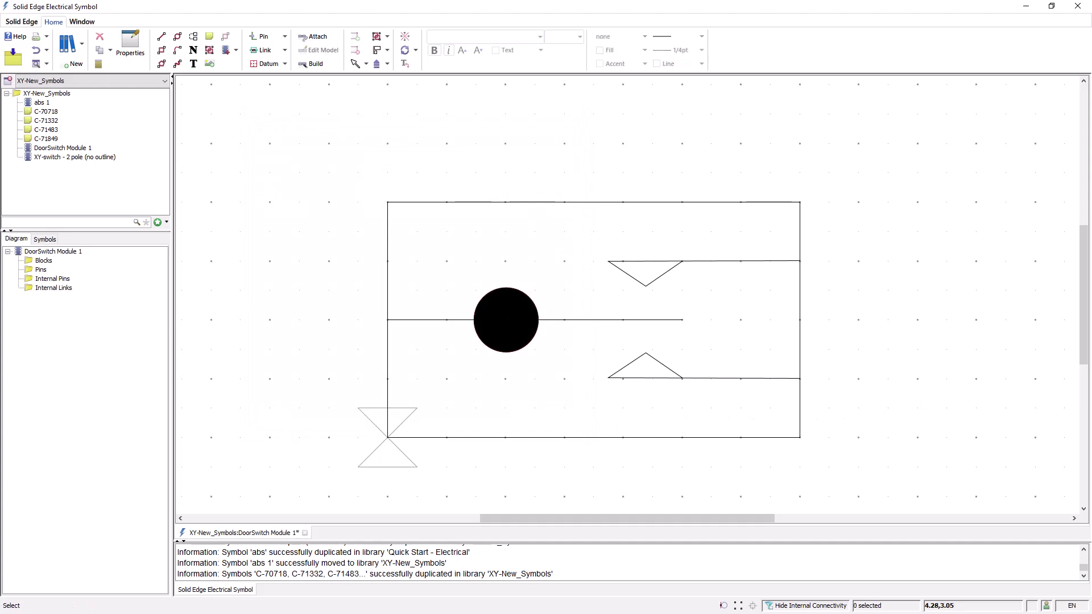
pyautogui.scroll(-1, 851, 426)
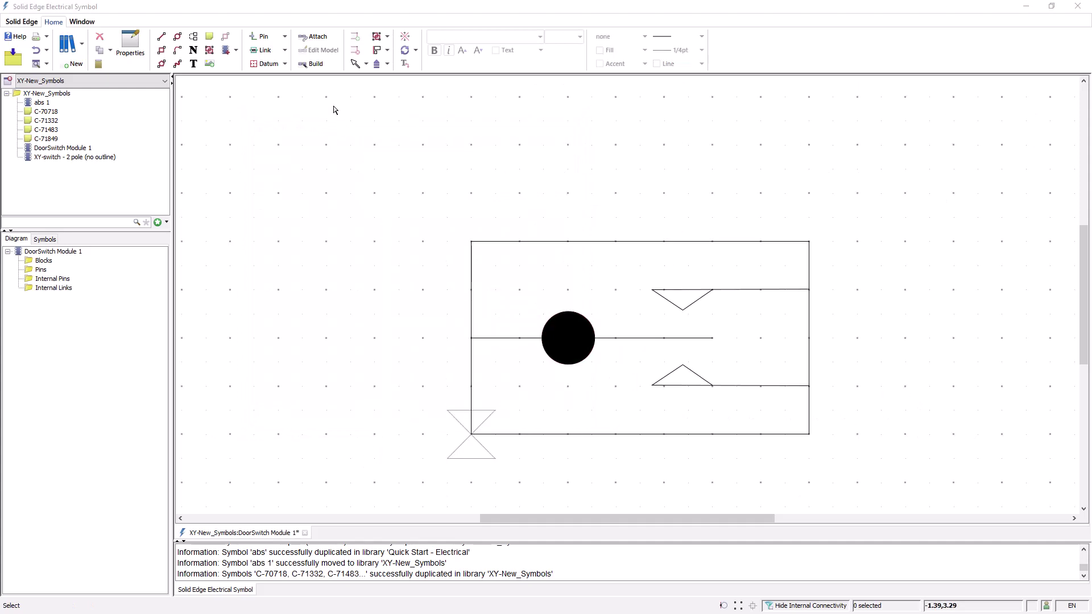
pyautogui.click(285, 37)
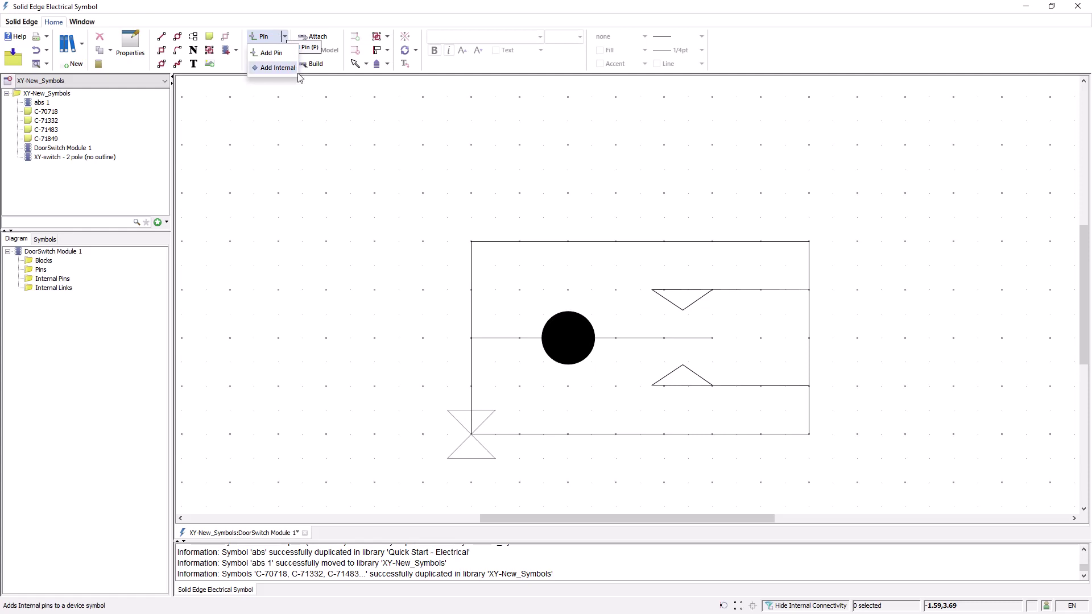
pyautogui.click(272, 53)
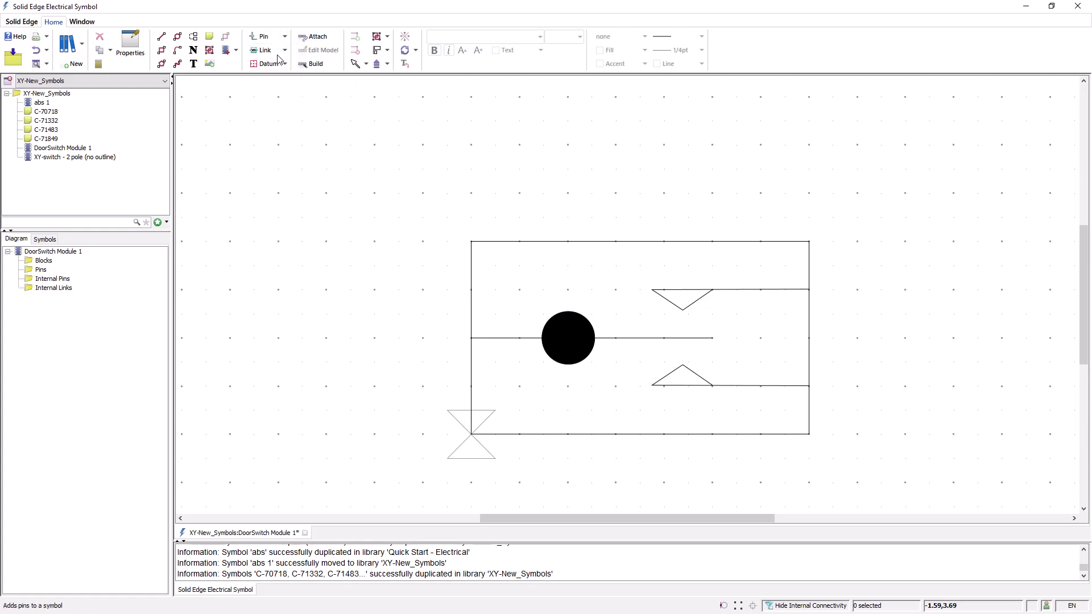
pyautogui.click(809, 290)
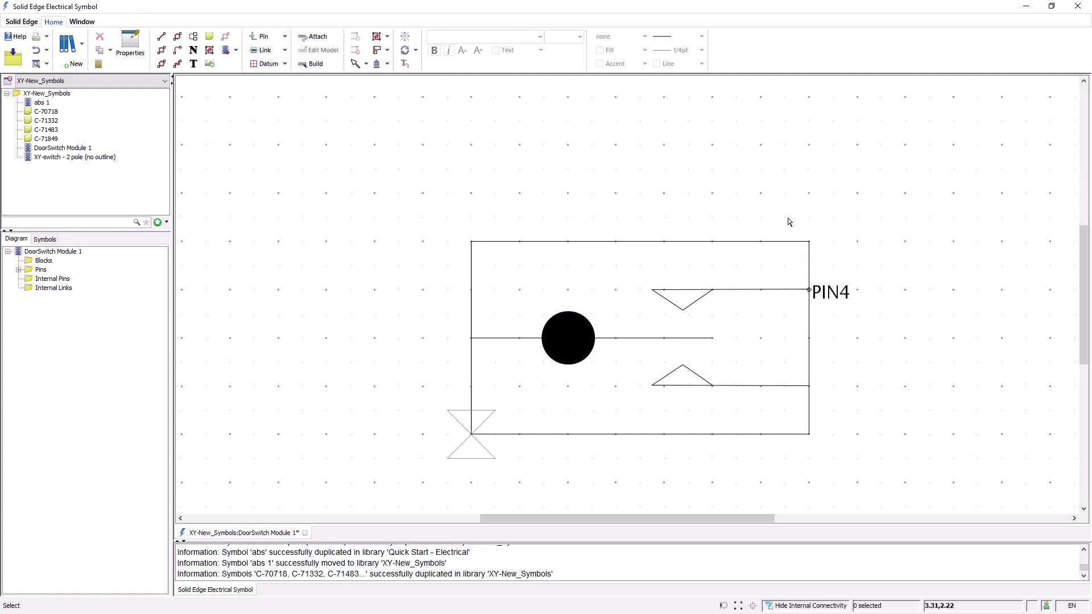
pyautogui.click(285, 38)
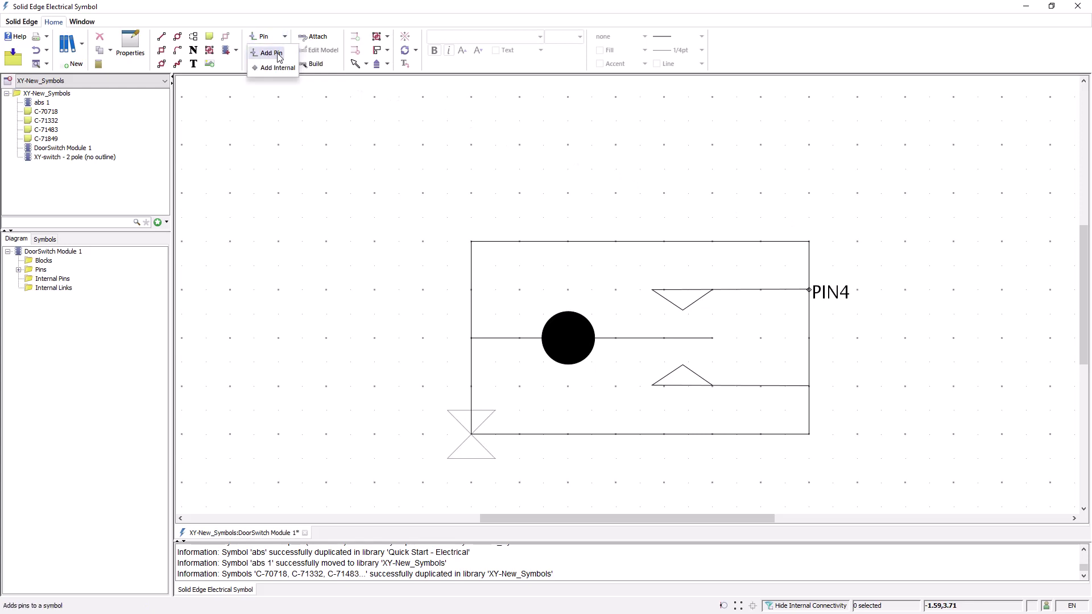
pyautogui.click(272, 53)
pyautogui.click(809, 386)
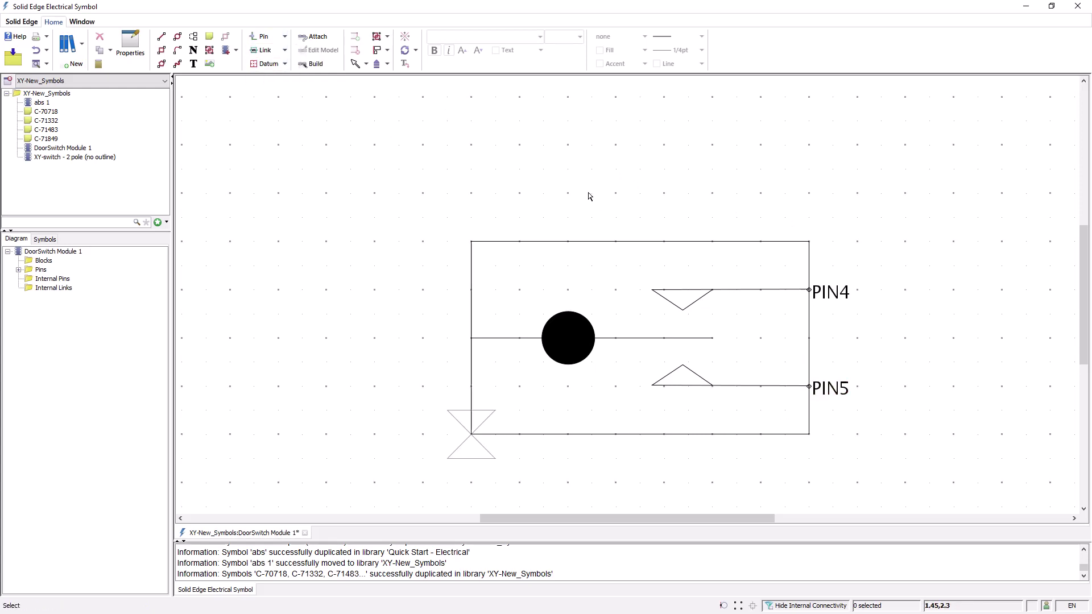
pyautogui.click(285, 38)
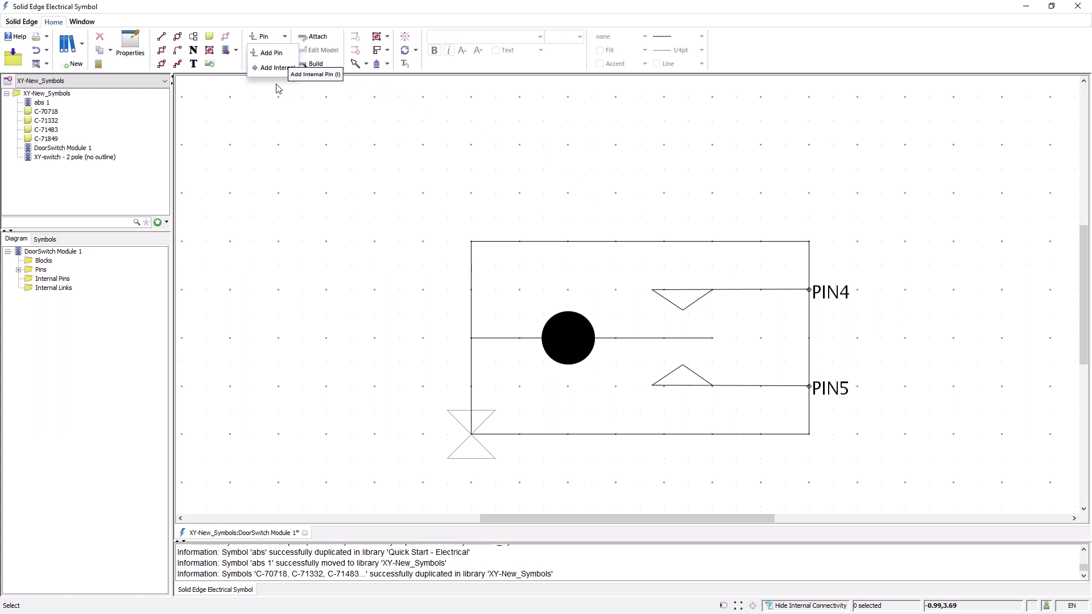
pyautogui.click(272, 51)
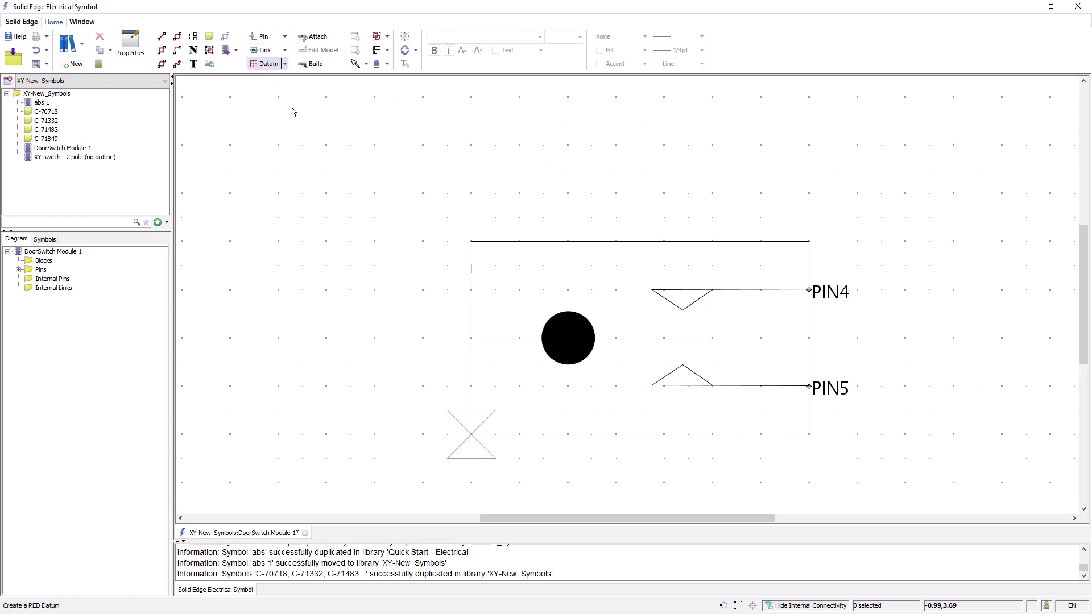
pyautogui.click(475, 337)
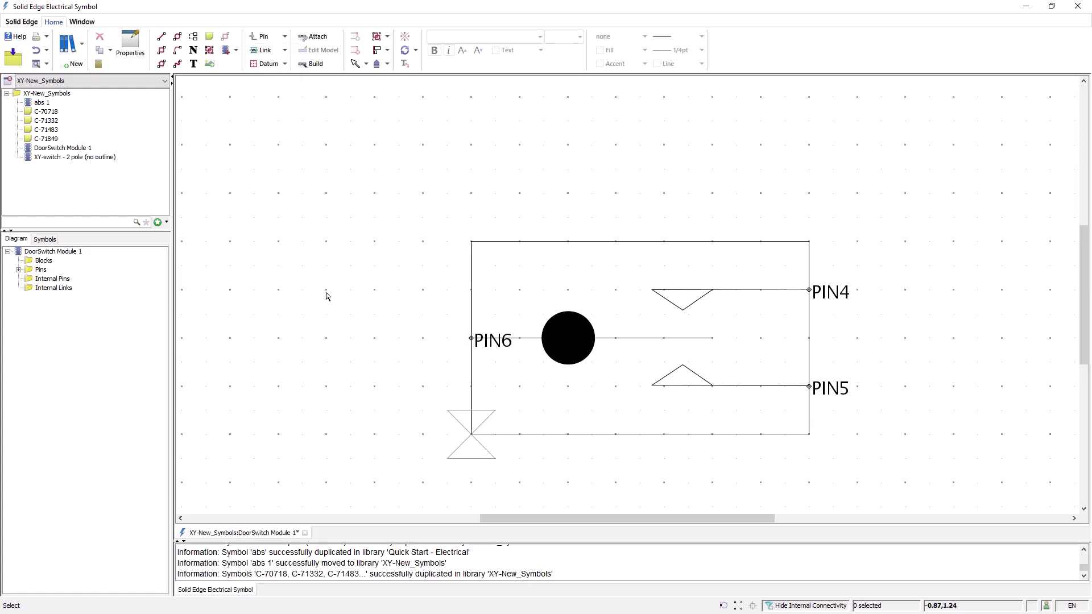
# Step: Rename PIN4 to Up, PIN5 to Down and PIN6 to Common
pyautogui.doubleClick(846, 299)
pyautogui.write('Up')
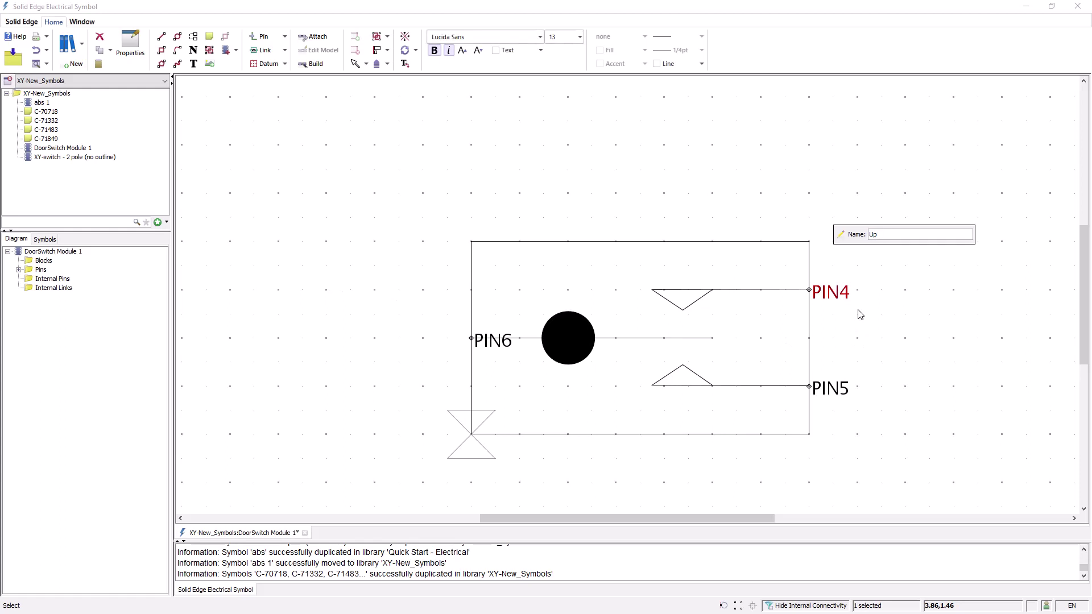
pyautogui.press('Return')
pyautogui.click(859, 313)
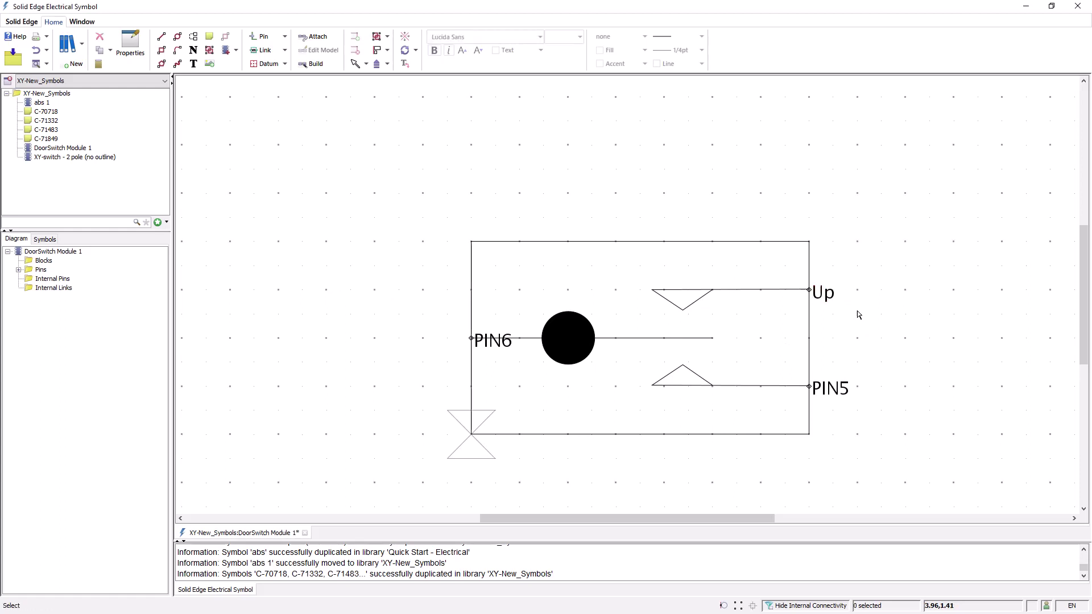
pyautogui.doubleClick(831, 392)
pyautogui.write('Down')
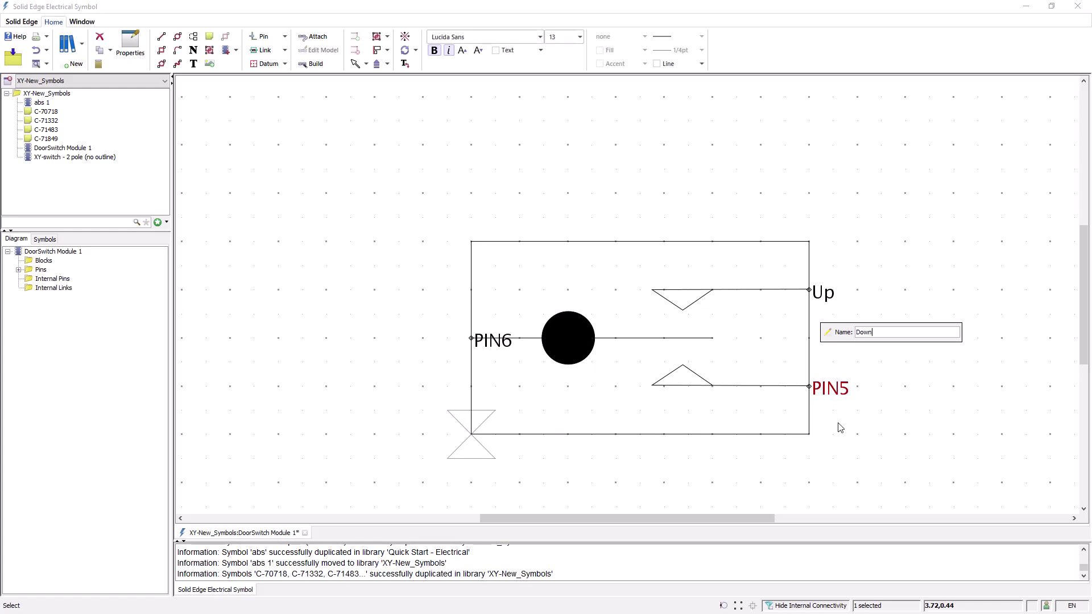
pyautogui.press('Return')
pyautogui.click(841, 428)
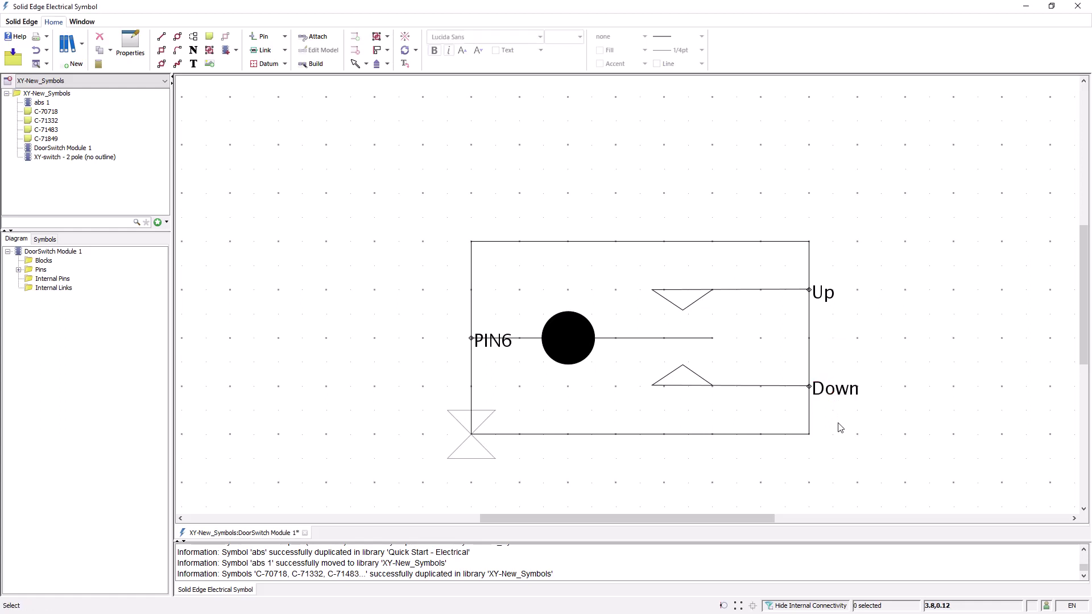
pyautogui.doubleClick(495, 341)
pyautogui.write('Common')
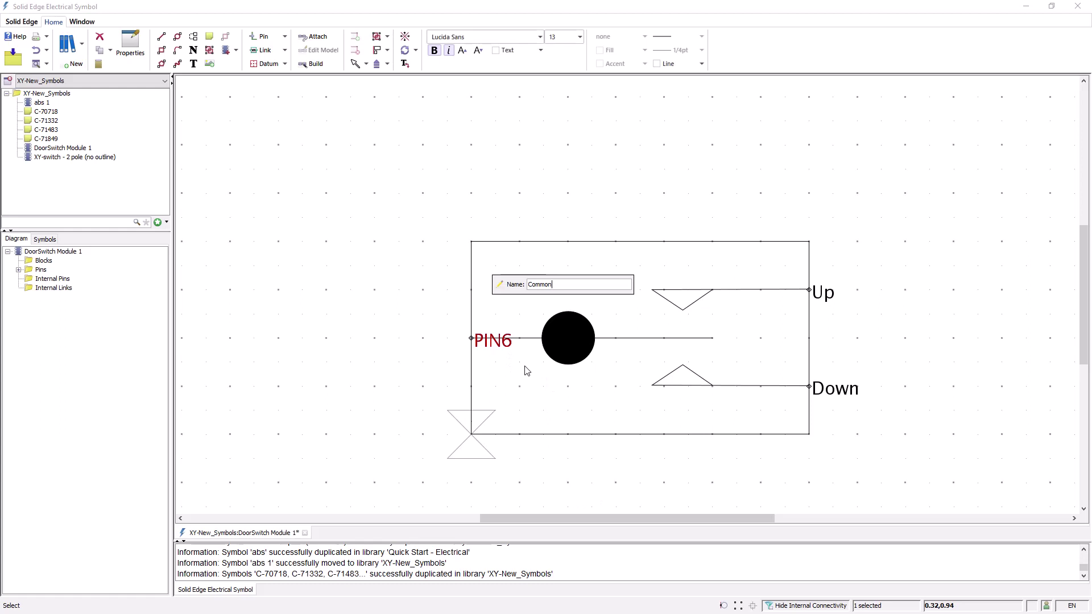
pyautogui.press('Return')
pyautogui.click(527, 370)
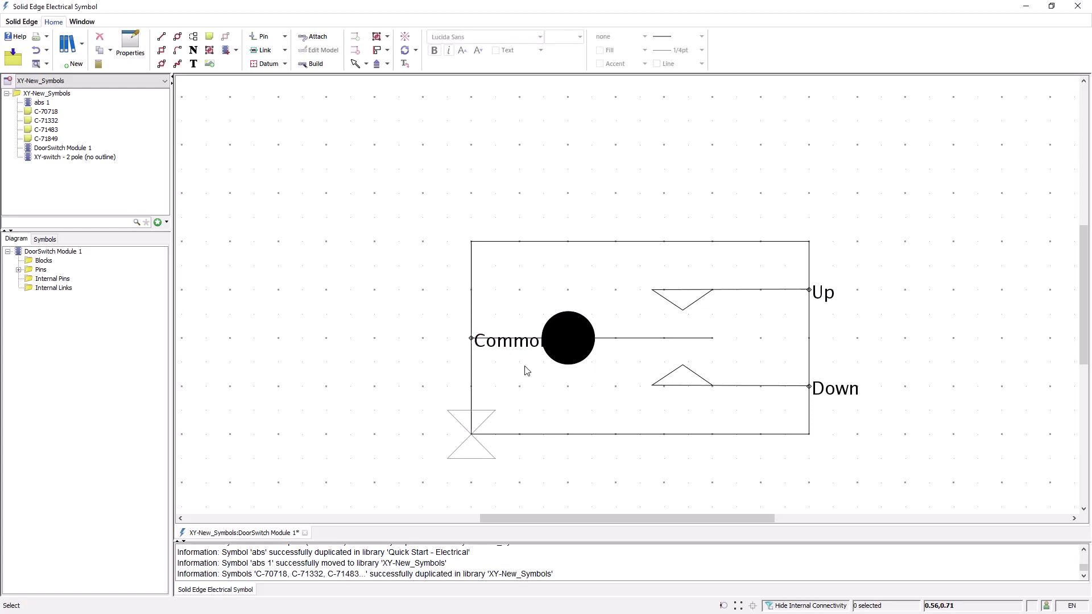
# Step: Move the Common label below its pin, Up above its pin and Down below its pin
pyautogui.moveTo(514, 355); pyautogui.dragTo(511, 370)
pyautogui.moveTo(826, 296); pyautogui.dragTo(795, 277)
pyautogui.moveTo(850, 394); pyautogui.dragTo(797, 402)
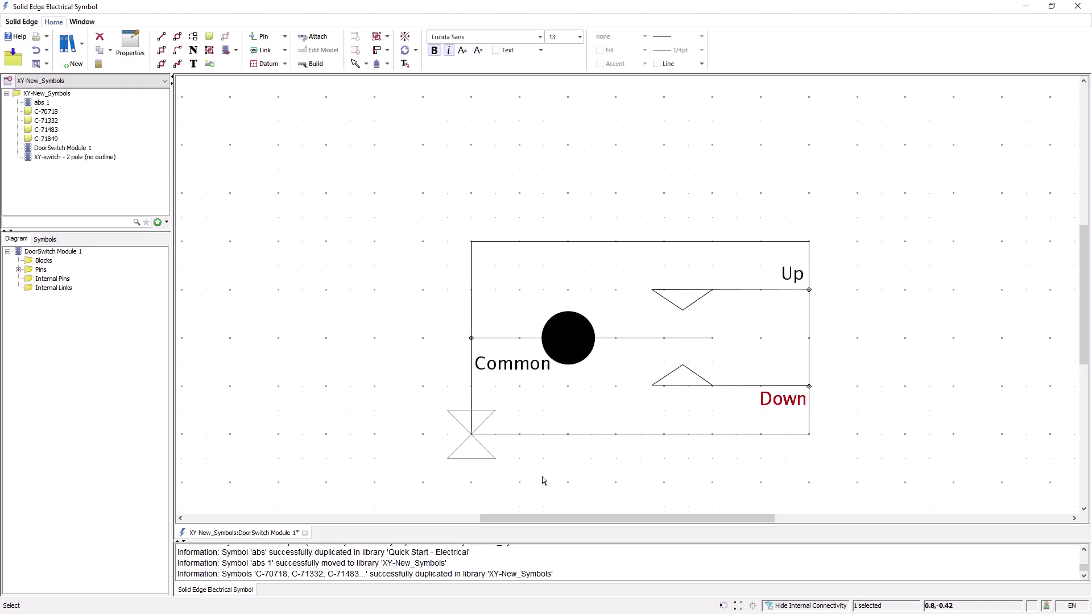
# Step: Place the Name text below the bottom symbol and save DoorSwitch Module 1
pyautogui.click(193, 51)
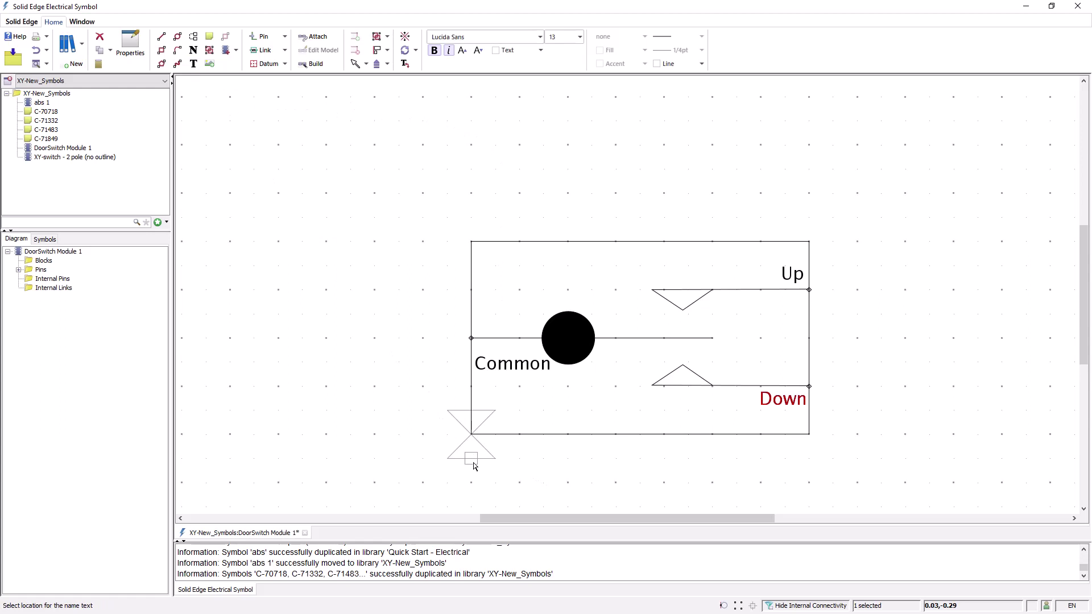
pyautogui.click(474, 463)
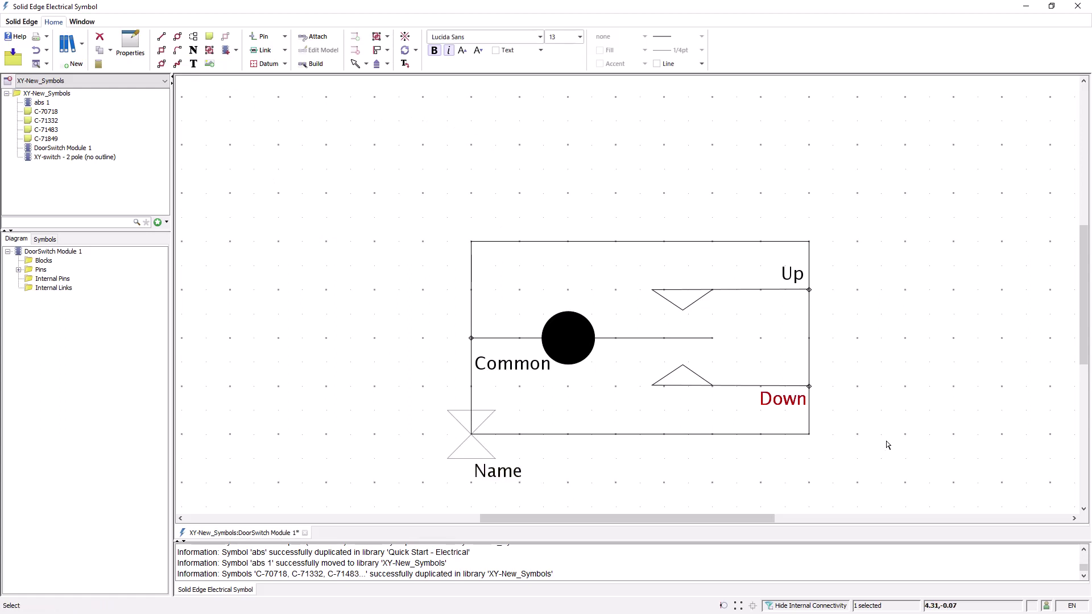
pyautogui.click(14, 56)
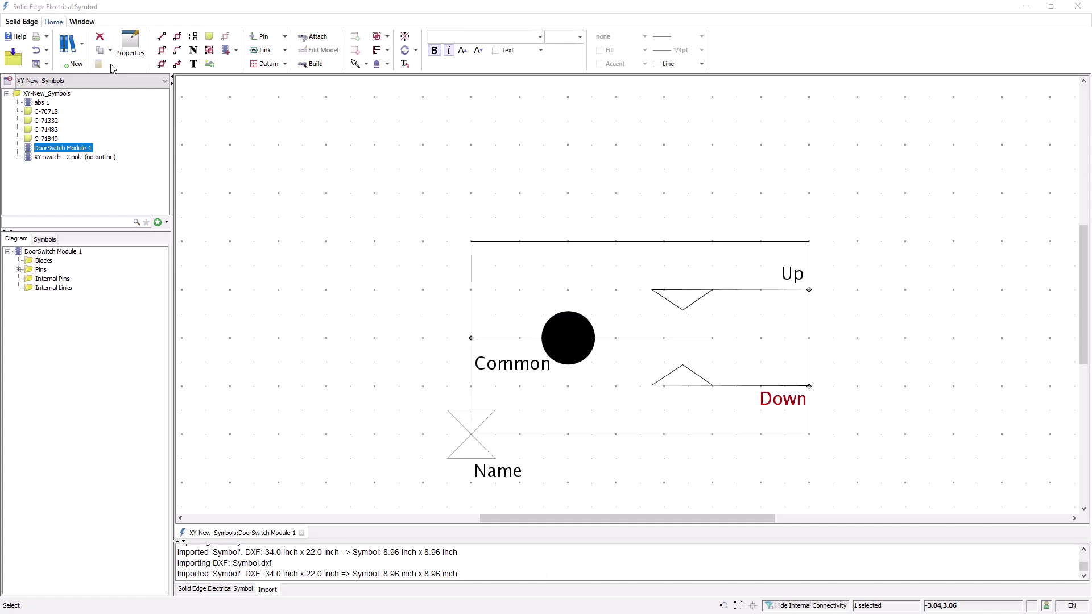
# Step: Import Symbol.dxf through Files > Import DXF, keeping the symbol type Comment
pyautogui.click(23, 22)
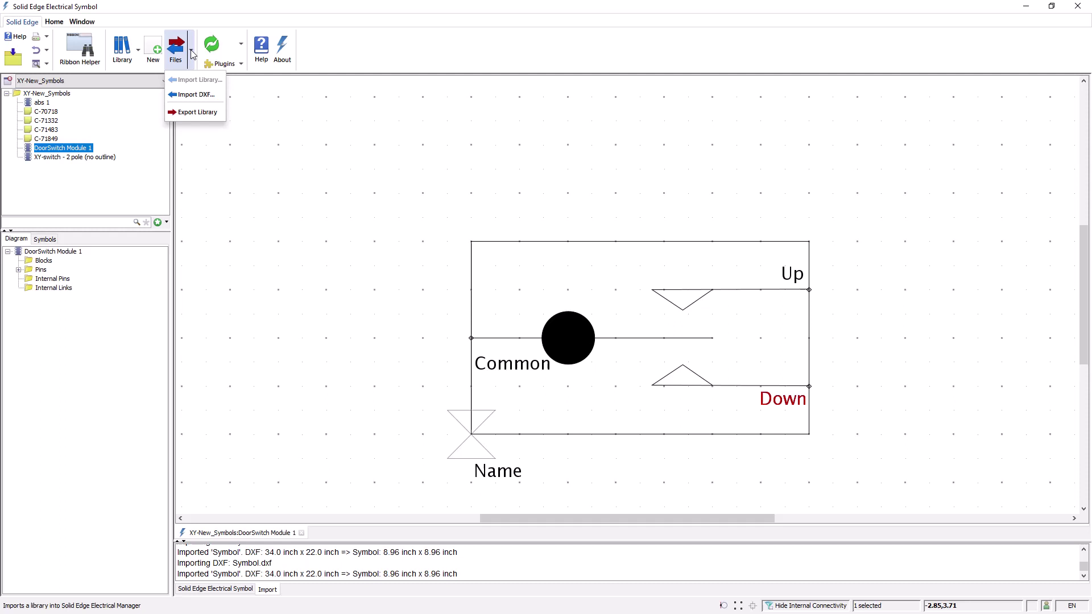
pyautogui.click(211, 96)
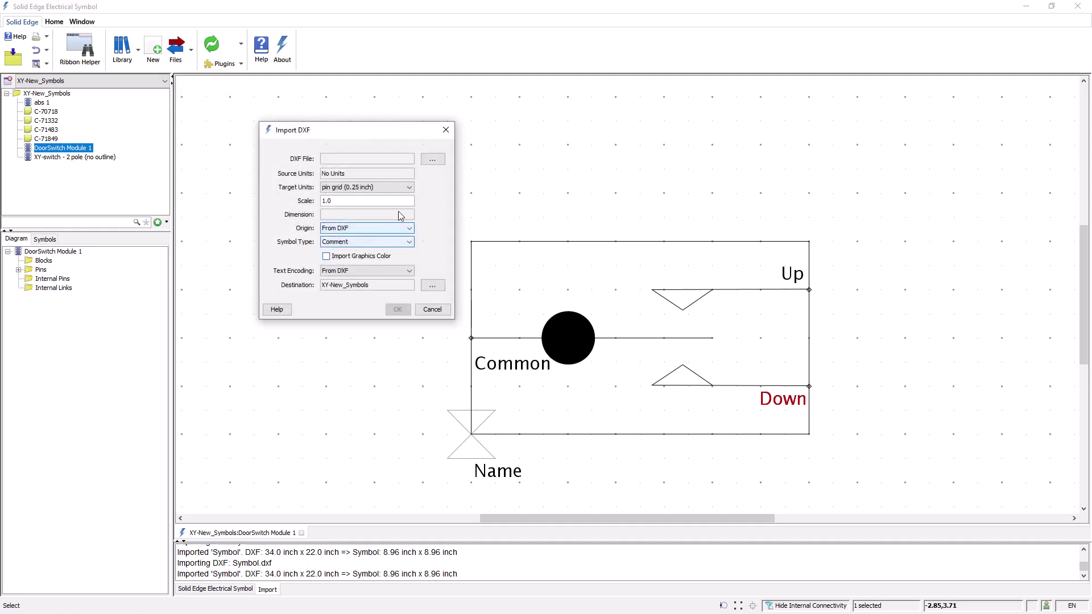
pyautogui.click(432, 159)
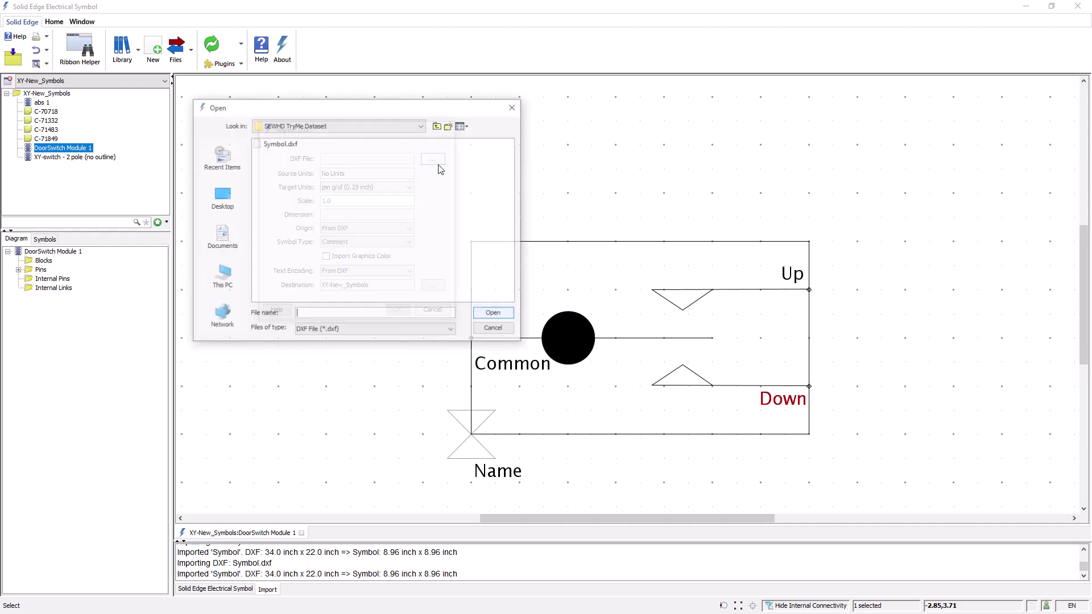
pyautogui.click(279, 144)
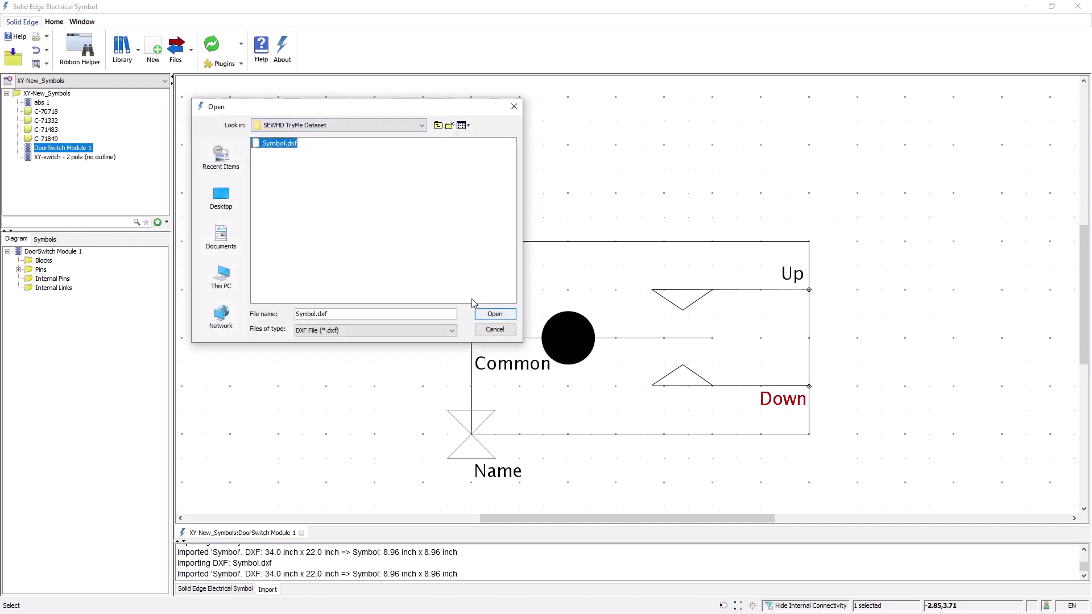
pyautogui.click(501, 316)
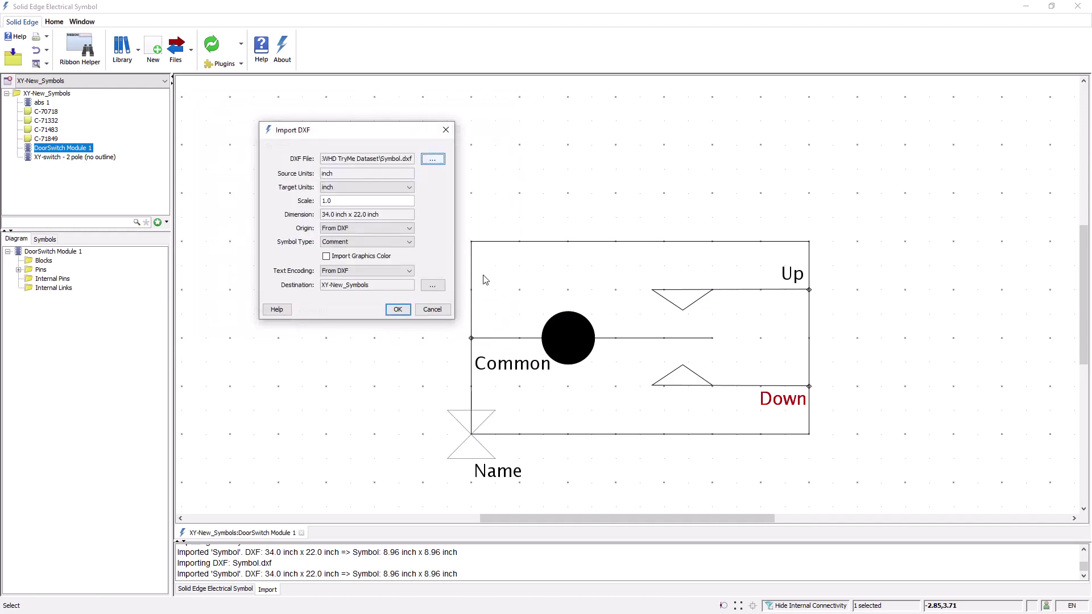
pyautogui.click(410, 243)
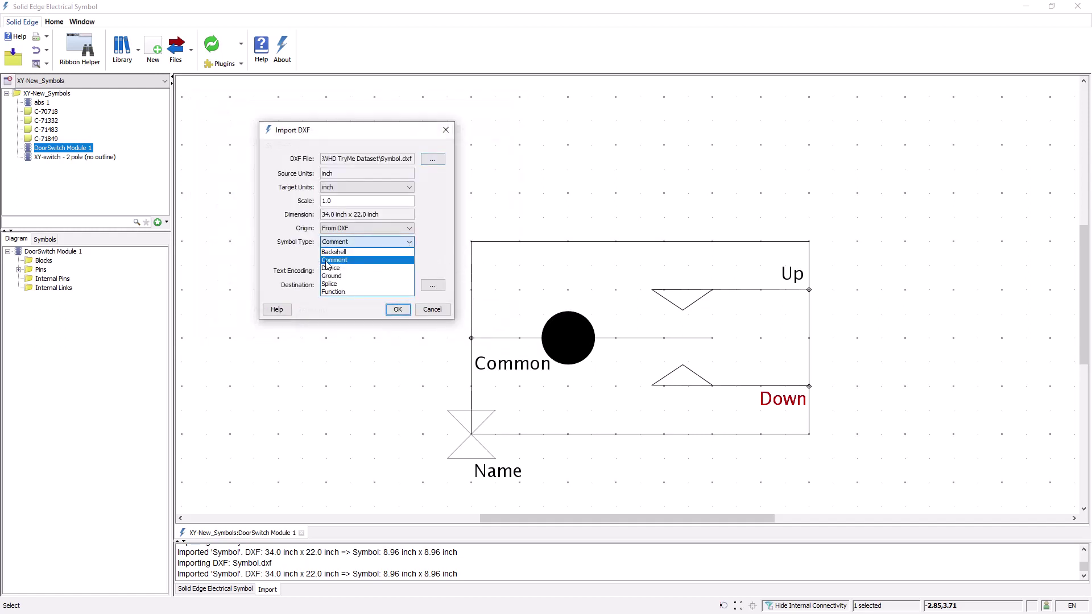
pyautogui.click(465, 247)
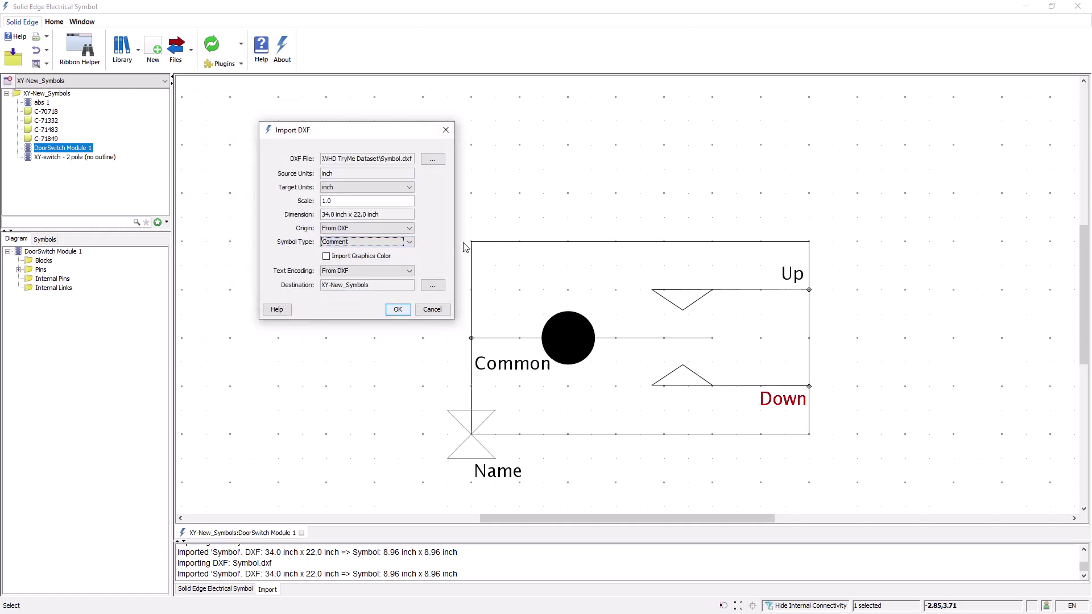
pyautogui.click(398, 310)
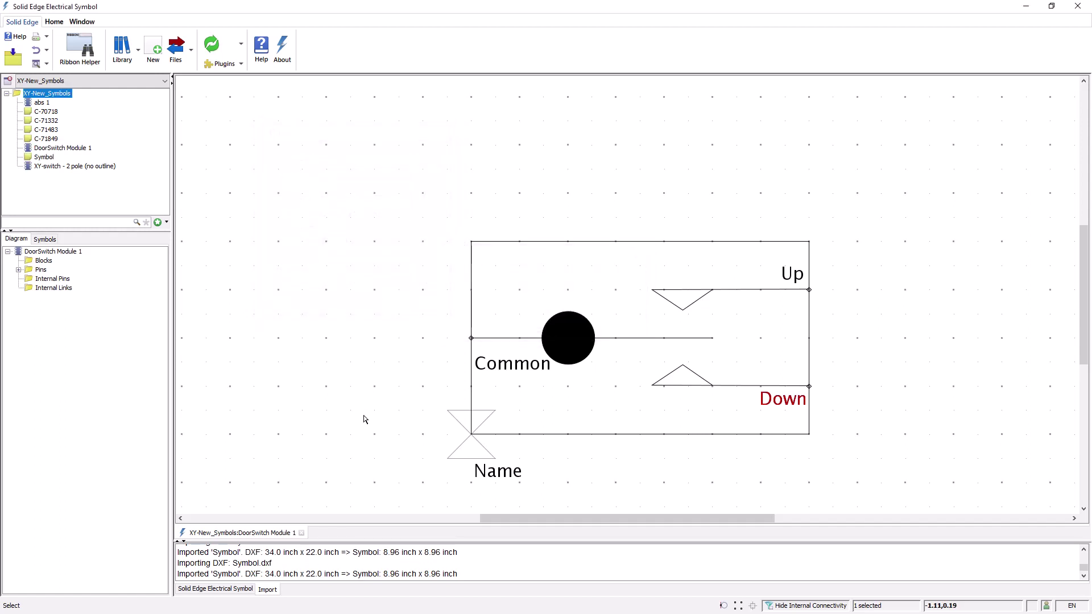
# Step: Open the imported Symbol entry and rename it to XY-5-way-connector
pyautogui.doubleClick(45, 157)
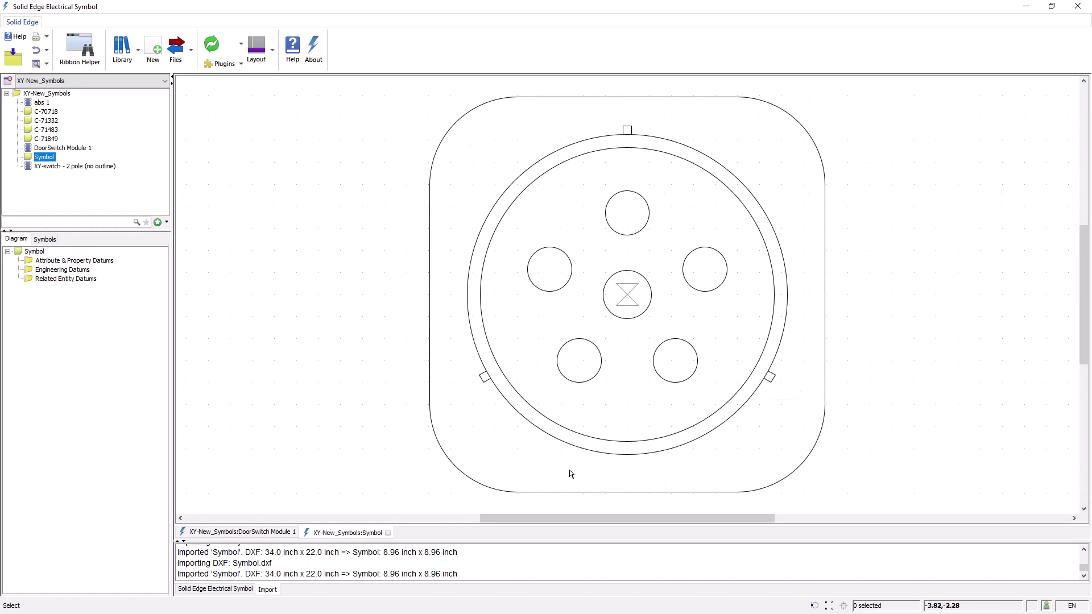
pyautogui.rightClick(47, 159)
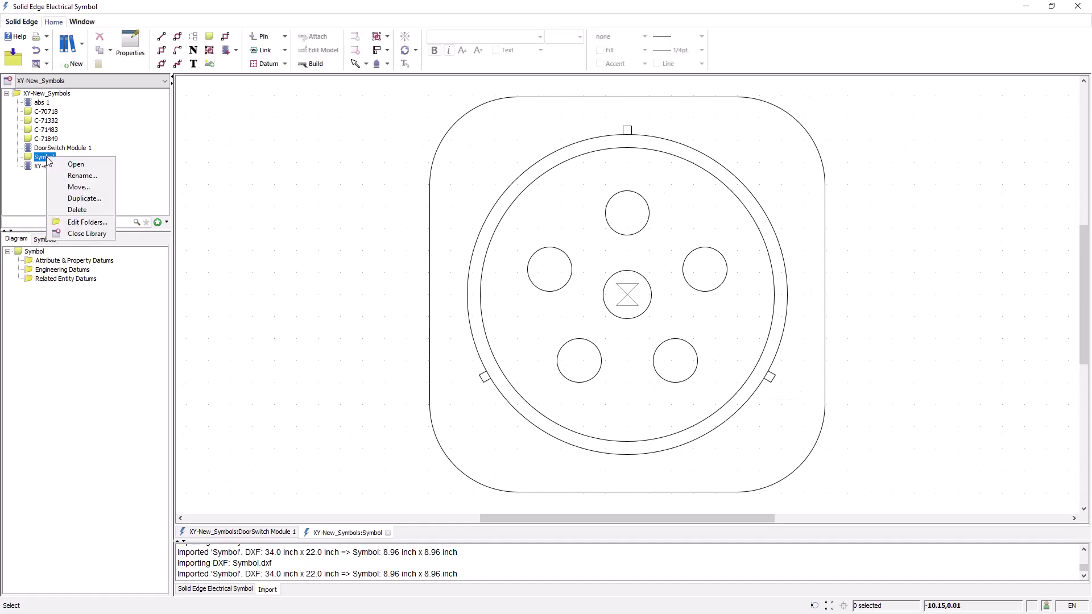
pyautogui.click(82, 176)
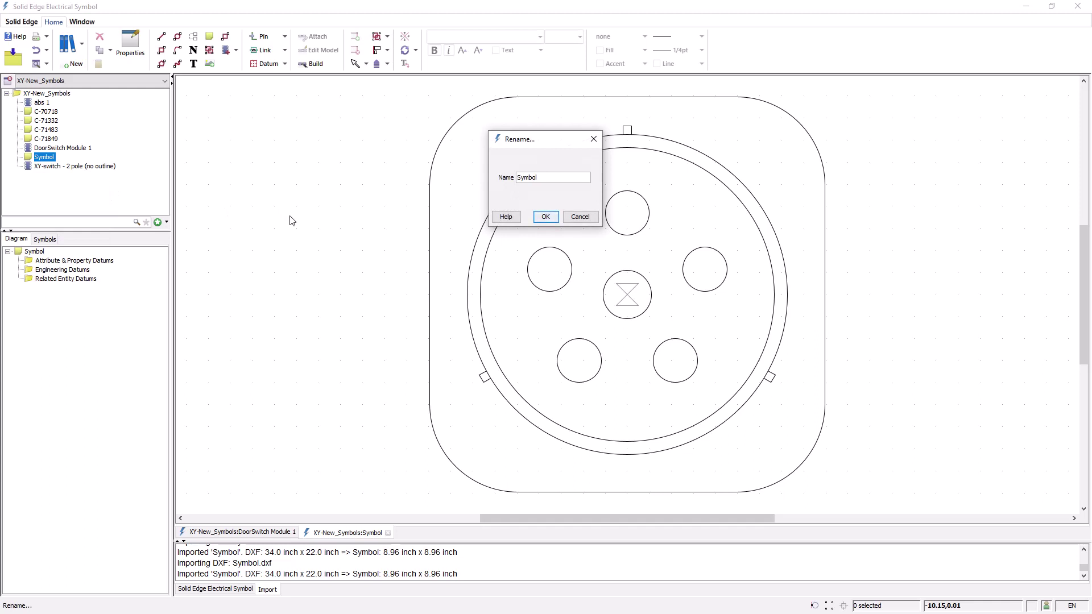
pyautogui.moveTo(558, 178); pyautogui.dragTo(496, 172)
pyautogui.write('XY-5-way-connector')
# Step: Confirm the XY-5-way-connector name and draw a text area in the top pin circle for its letter
pyautogui.click(545, 217)
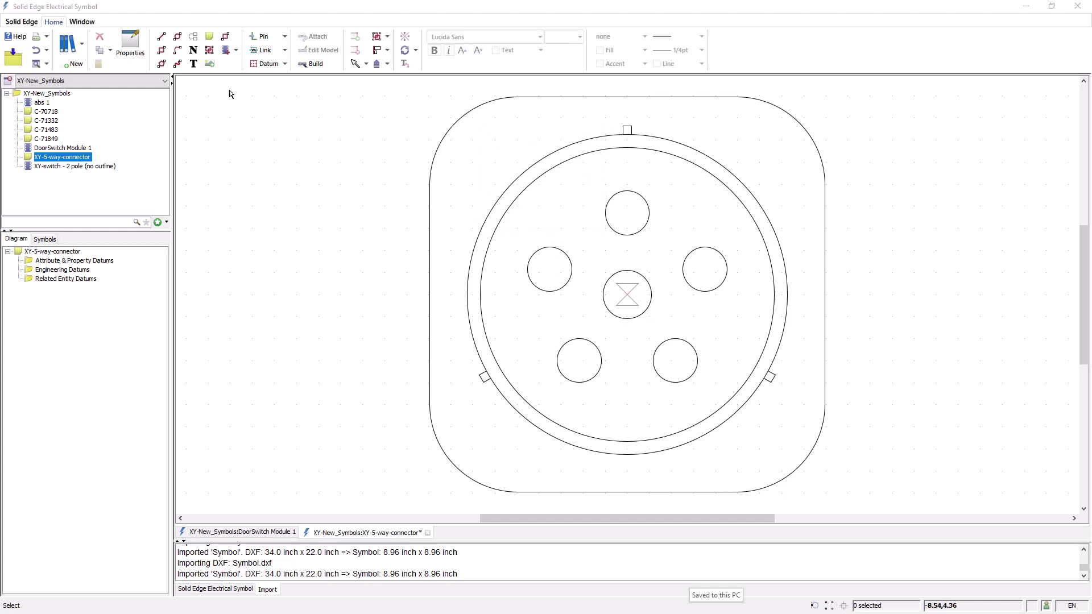
pyautogui.click(193, 64)
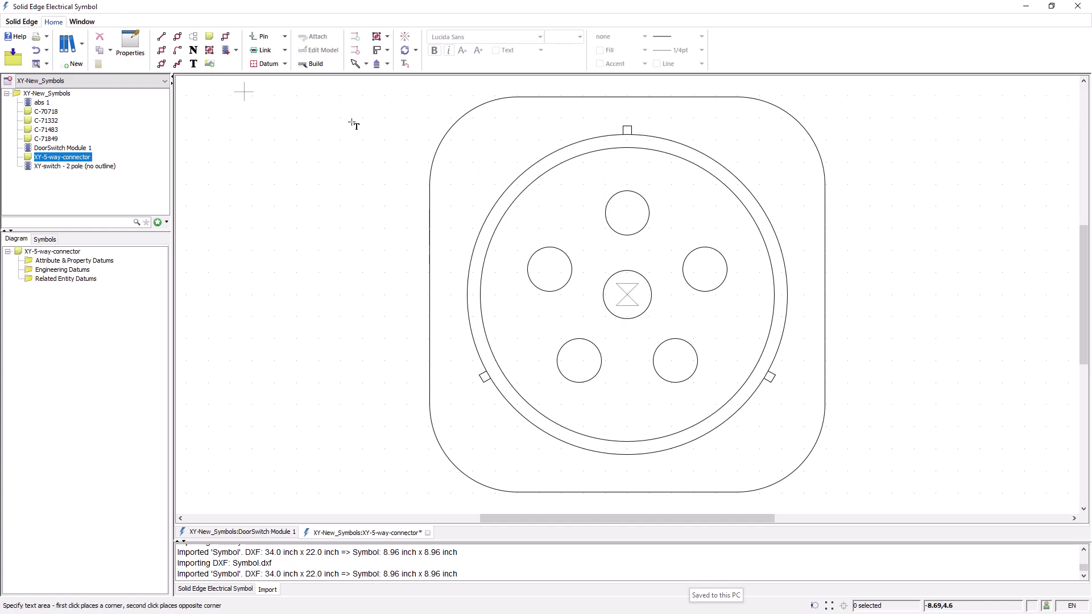
pyautogui.click(616, 225)
pyautogui.click(639, 205)
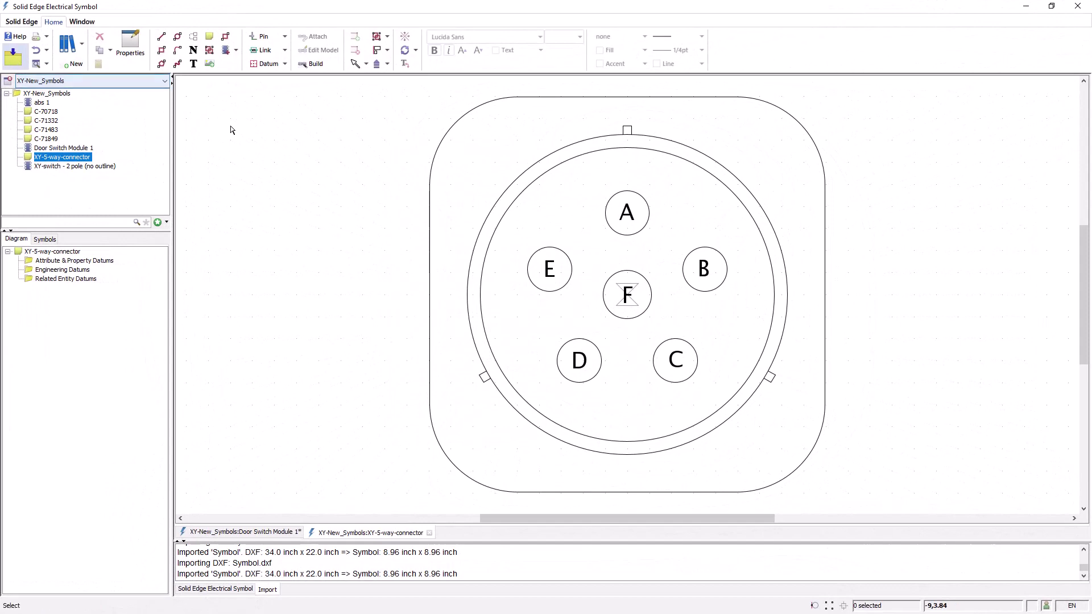
pyautogui.click(79, 150)
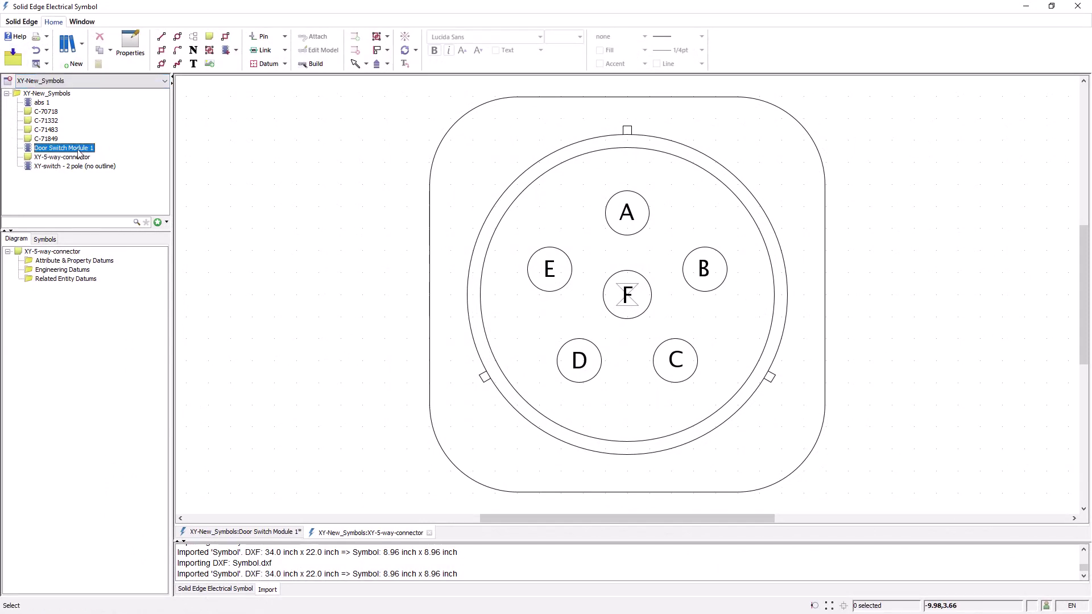